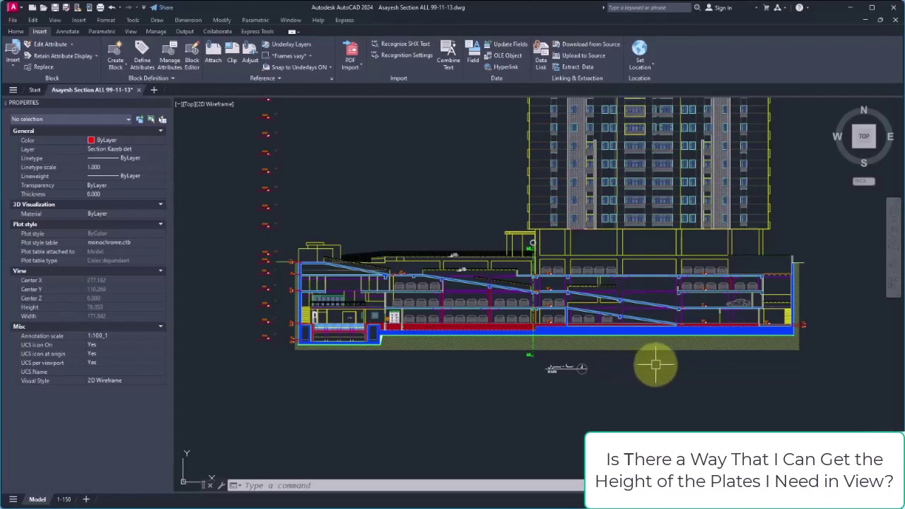
# Zoom and pan around the hatched ramp slab and the car blocks above it
pyautogui.scroll(6, 658, 355)
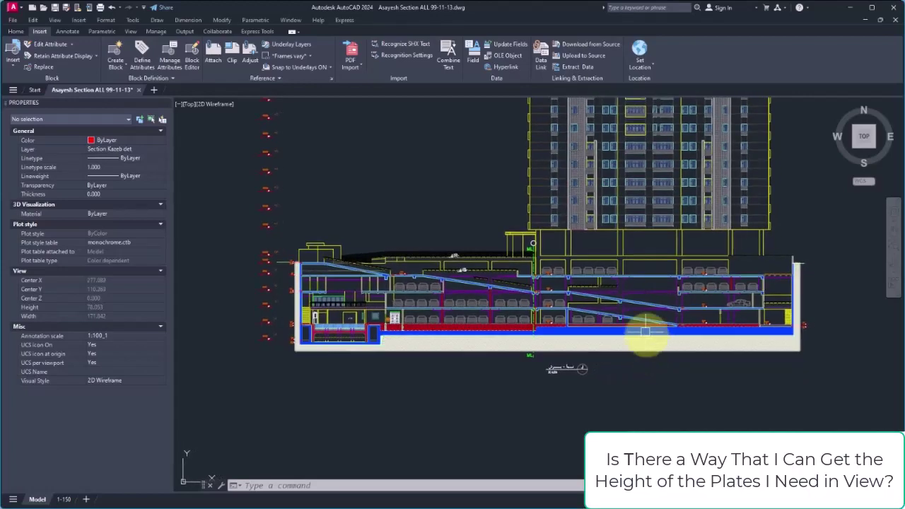
pyautogui.scroll(5, 608, 311)
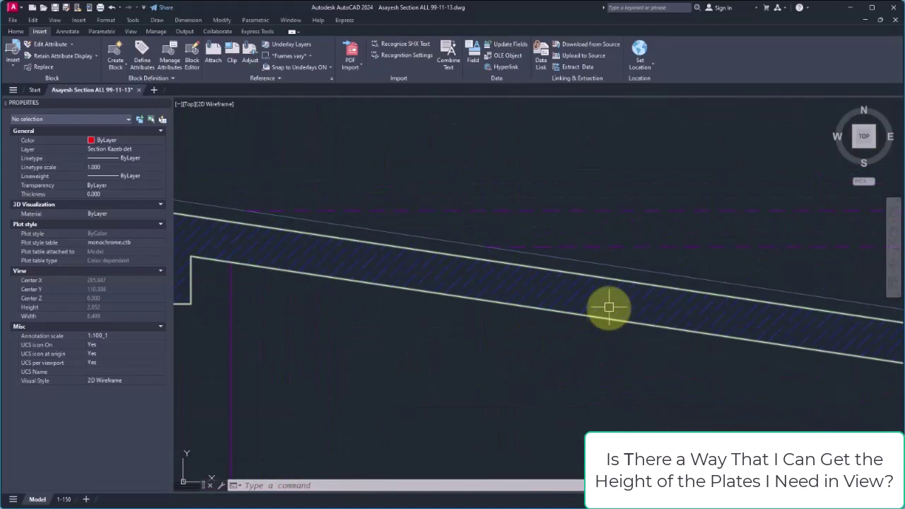
pyautogui.moveTo(587, 307); pyautogui.dragTo(592, 357, button='middle')
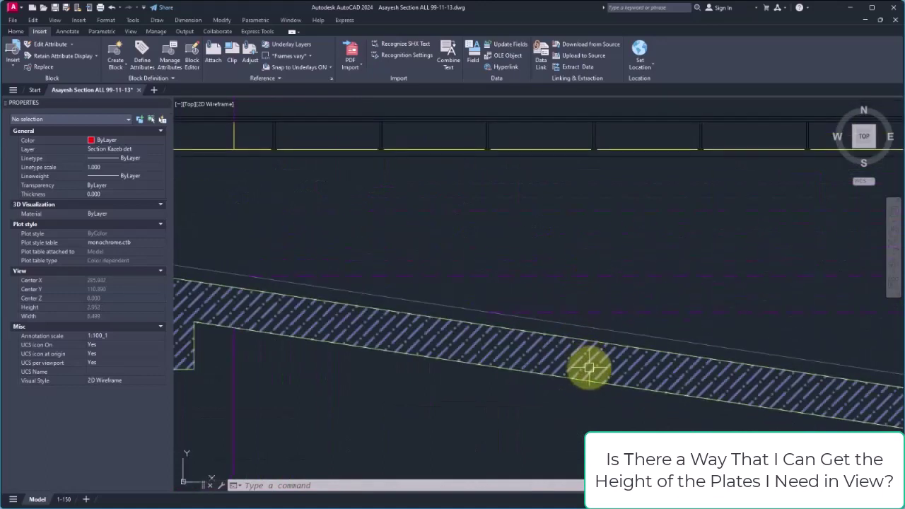
pyautogui.moveTo(589, 367)
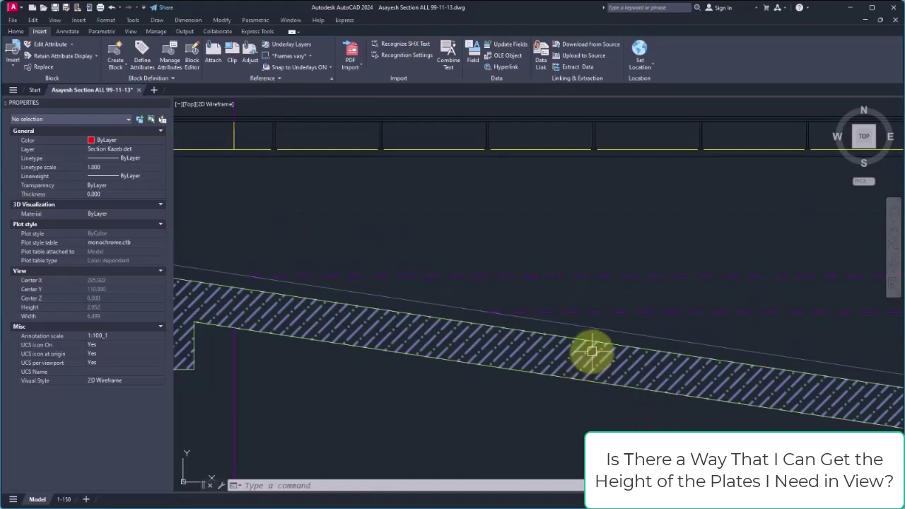
pyautogui.moveTo(591, 352)
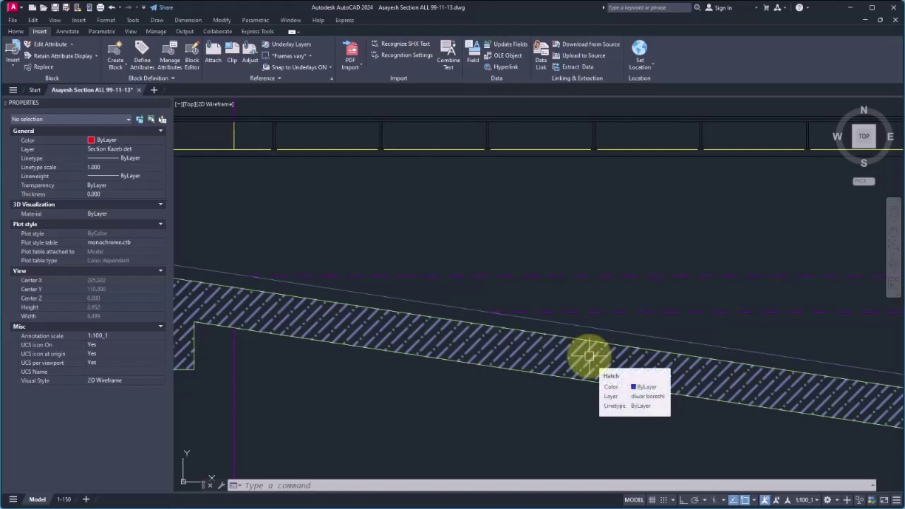
pyautogui.scroll(-2, 589, 355)
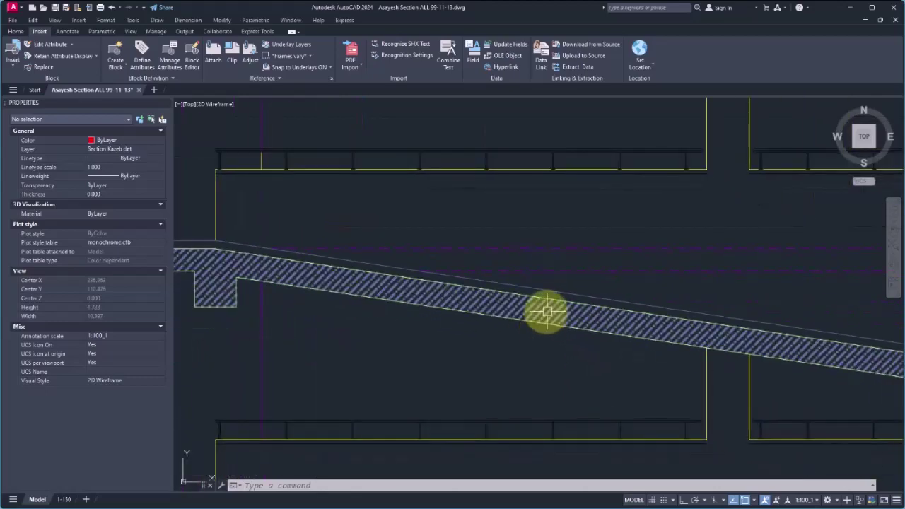
pyautogui.scroll(-2, 538, 312)
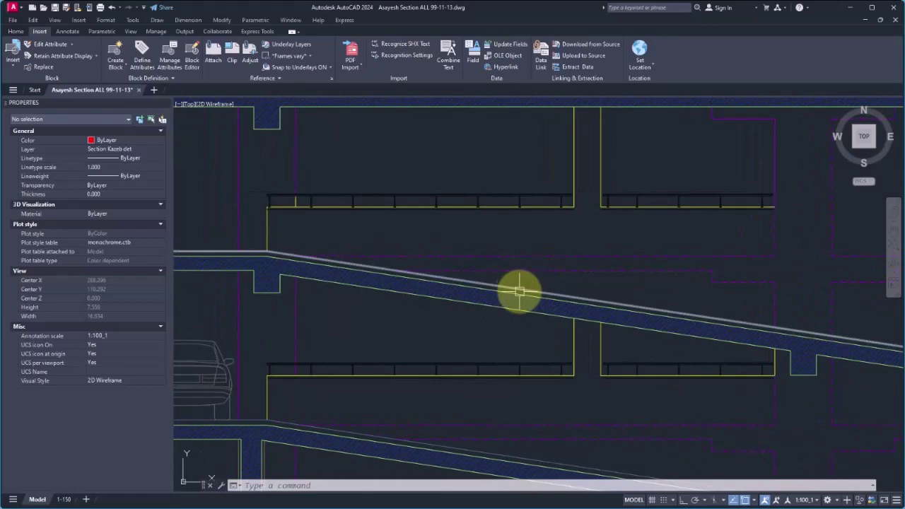
pyautogui.scroll(2, 517, 284)
pyautogui.scroll(1, 520, 297)
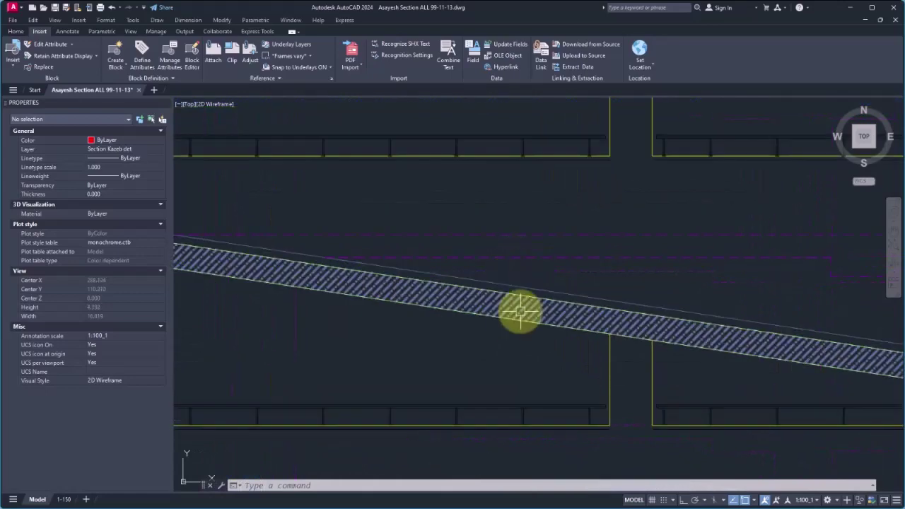
pyautogui.scroll(-3, 566, 307)
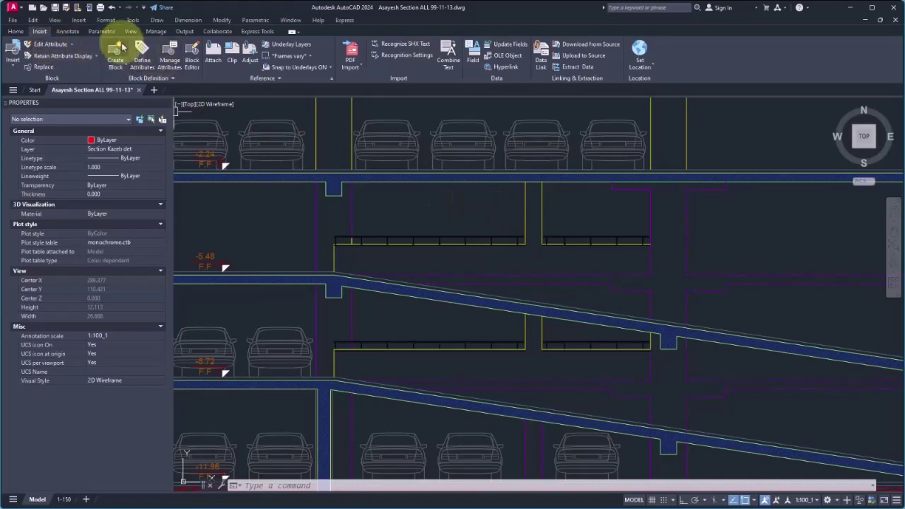
# Start a new block named LEVEL in the Block Editor
pyautogui.click(192, 57)
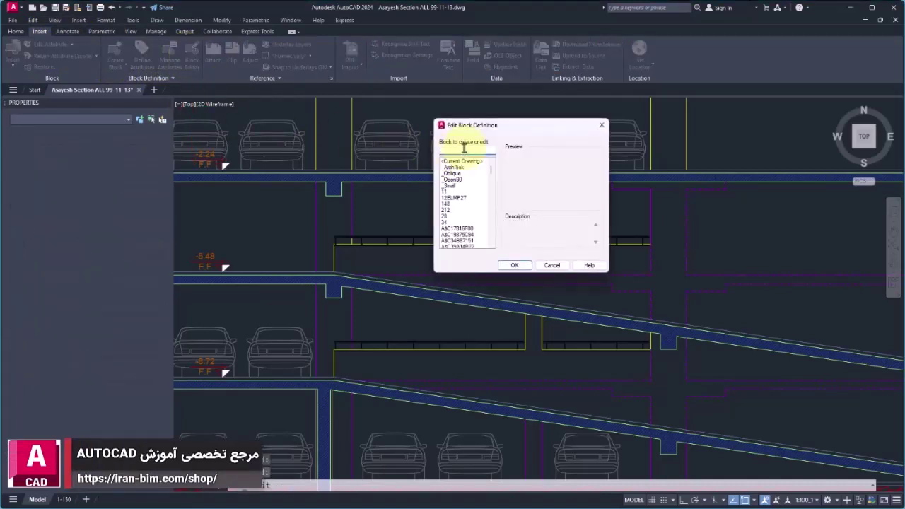
pyautogui.write('LEVEL')
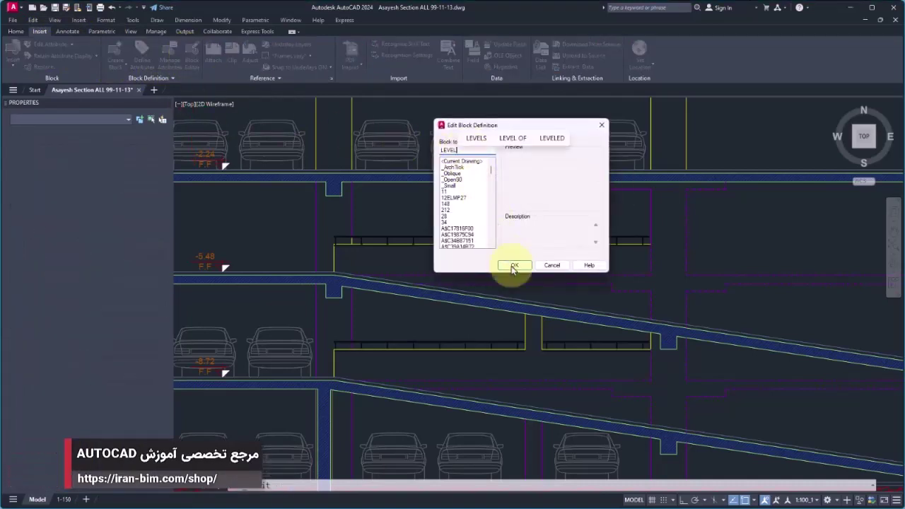
pyautogui.click(514, 265)
# Draw a 0.2-long horizontal line from the base of the vertical line
pyautogui.write('l')
pyautogui.press('Return')
pyautogui.click(566, 308)
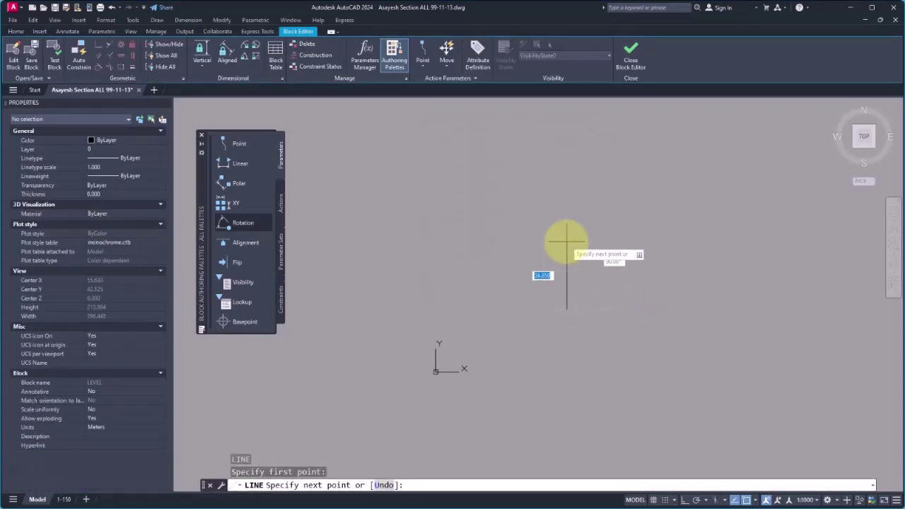
pyautogui.press('Escape')
pyautogui.press('Return')
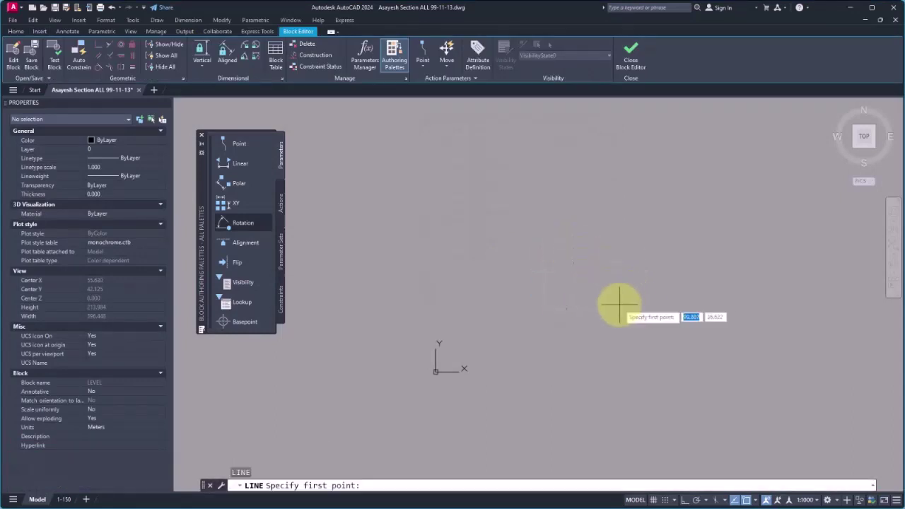
pyautogui.middleClick(605, 298)
pyautogui.middleClick(605, 298)
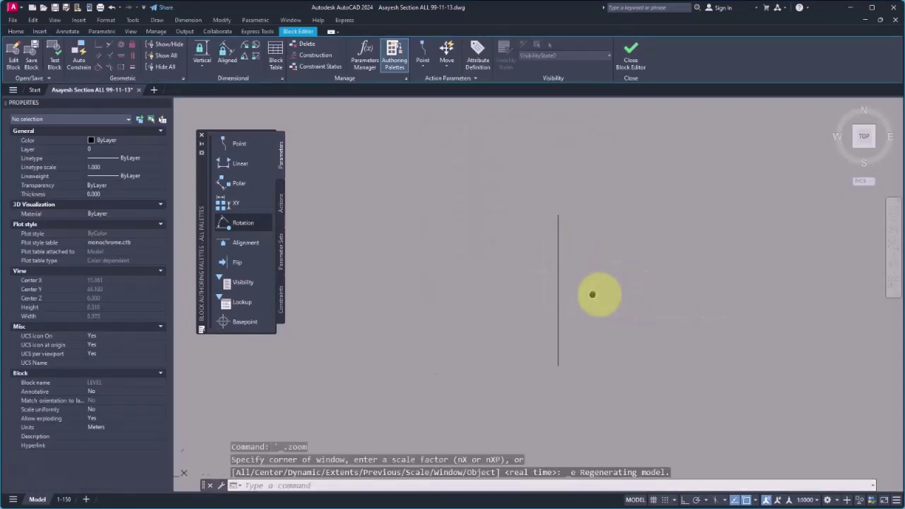
pyautogui.click(495, 349)
pyautogui.write('.2')
pyautogui.press('Return')
pyautogui.press('Return')
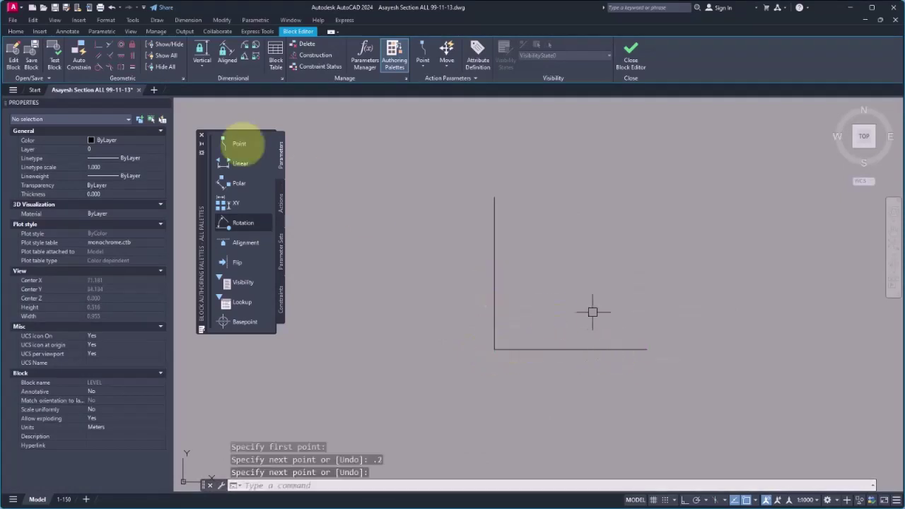
# Move both lines so their corner sits at the block origin #0,0
pyautogui.click(16, 31)
pyautogui.click(125, 44)
pyautogui.click(556, 283)
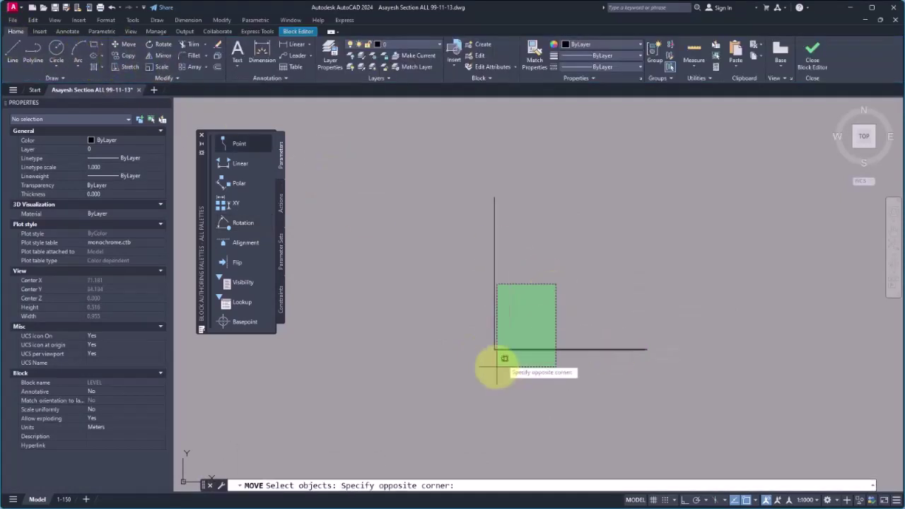
pyautogui.click(472, 389)
pyautogui.press('Return')
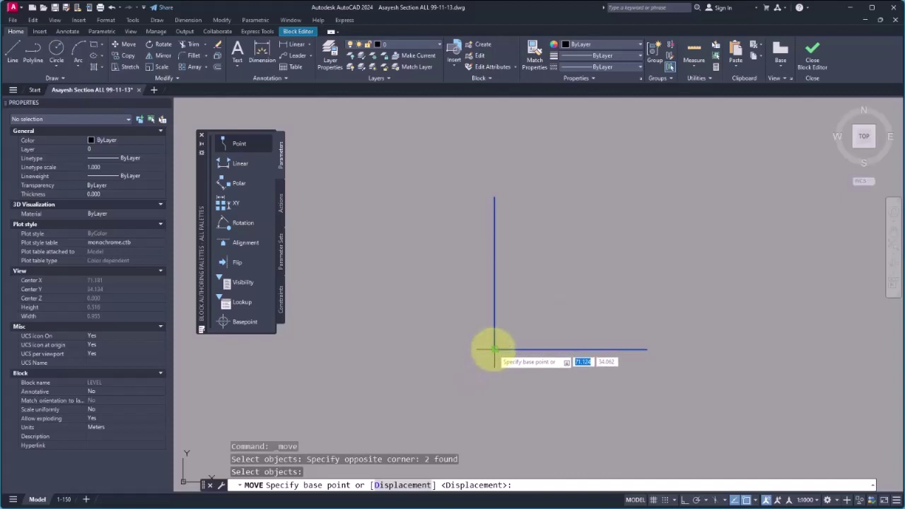
pyautogui.click(495, 348)
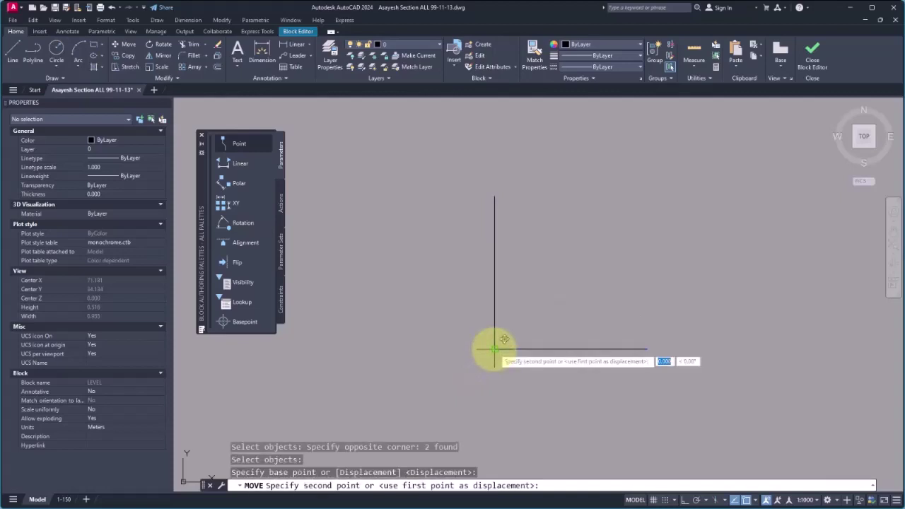
pyautogui.write('#0,0')
pyautogui.press('Return')
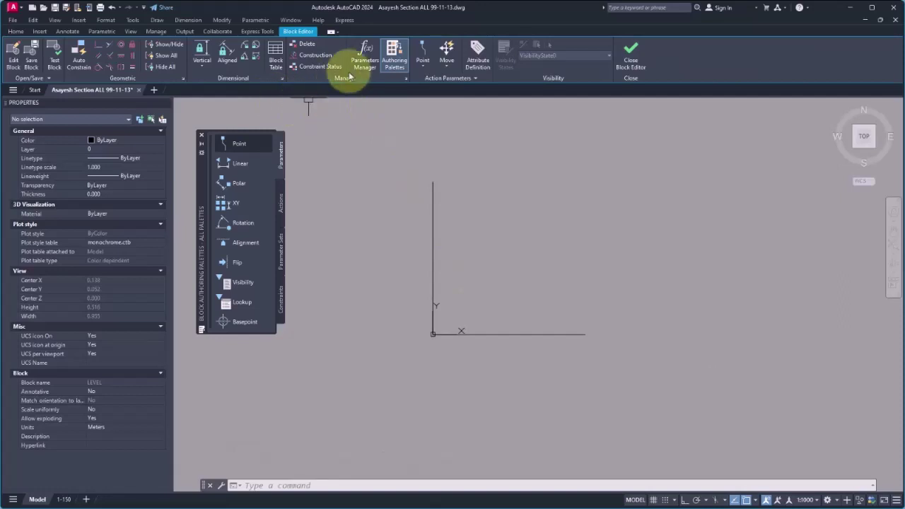
# Define an invisible LEVEL attribute with Middle left justification and Standard text style
pyautogui.click(483, 69)
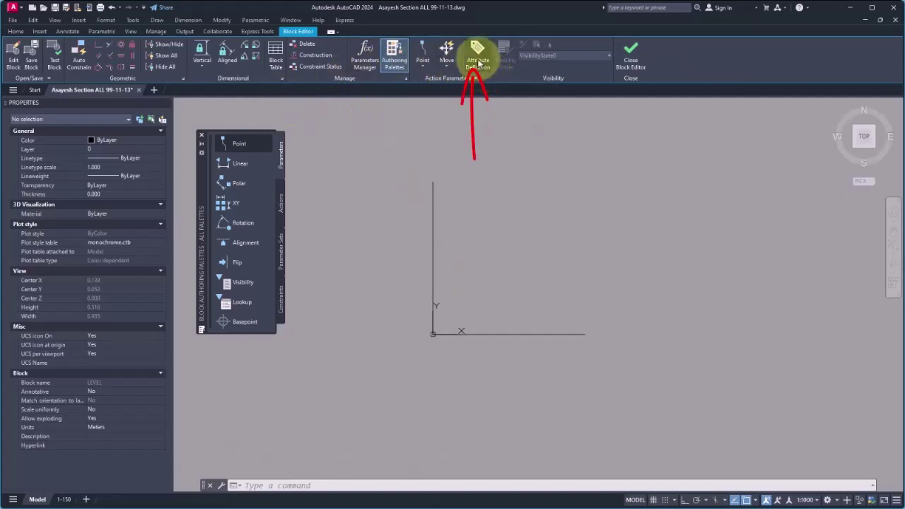
pyautogui.click(551, 163)
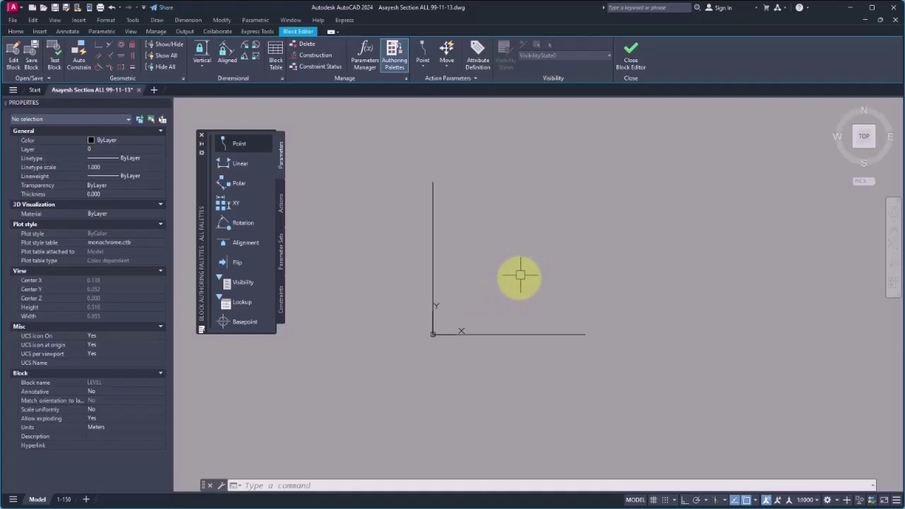
pyautogui.click(477, 54)
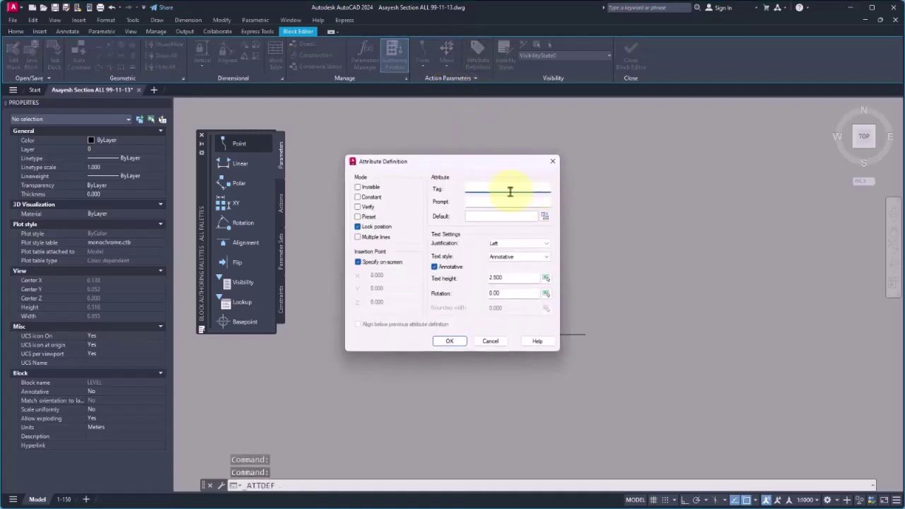
pyautogui.click(510, 190)
pyautogui.write('LEVEL')
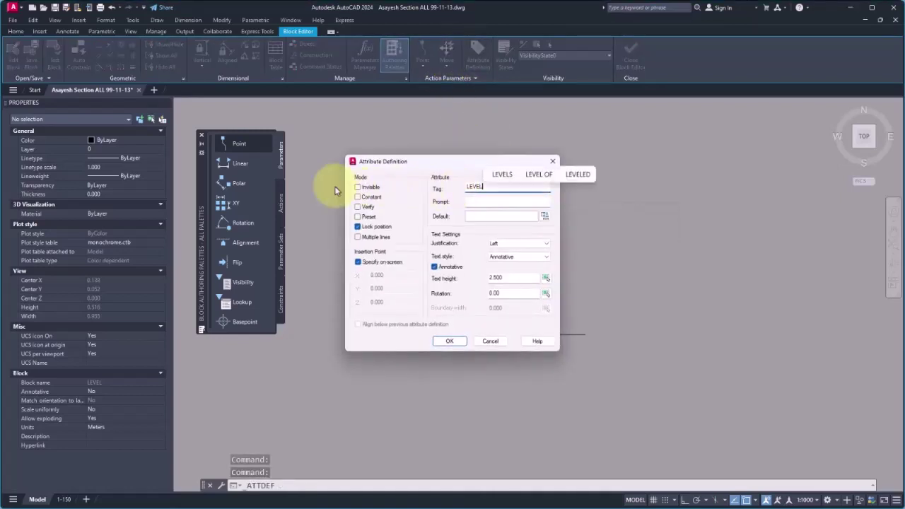
pyautogui.click(362, 186)
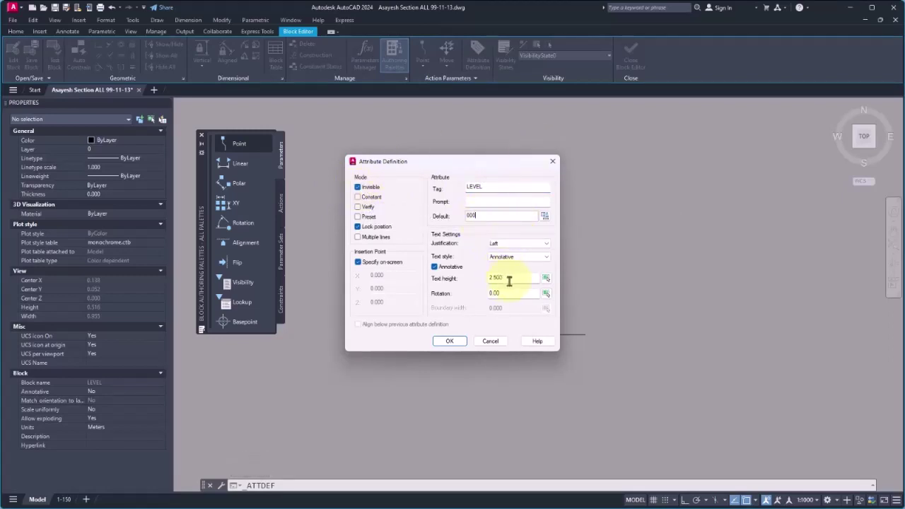
pyautogui.click(519, 243)
pyautogui.click(499, 314)
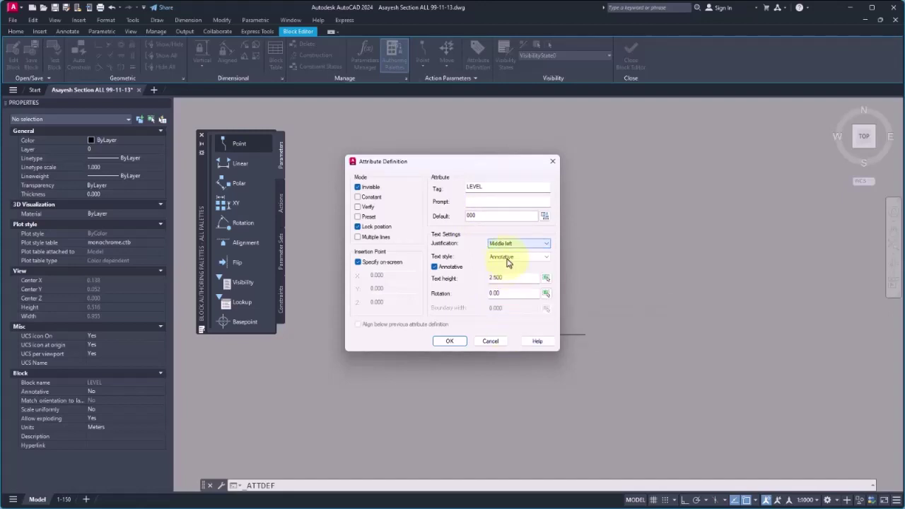
pyautogui.click(518, 257)
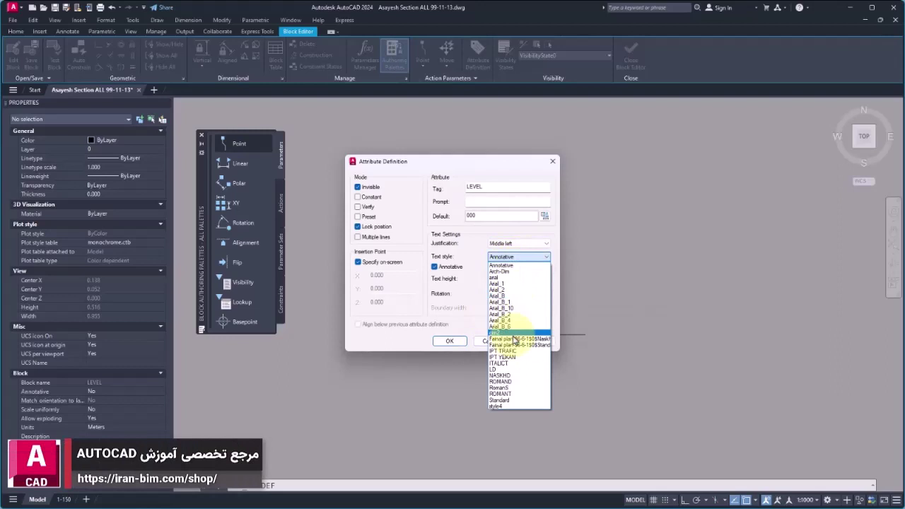
pyautogui.click(500, 400)
pyautogui.click(450, 341)
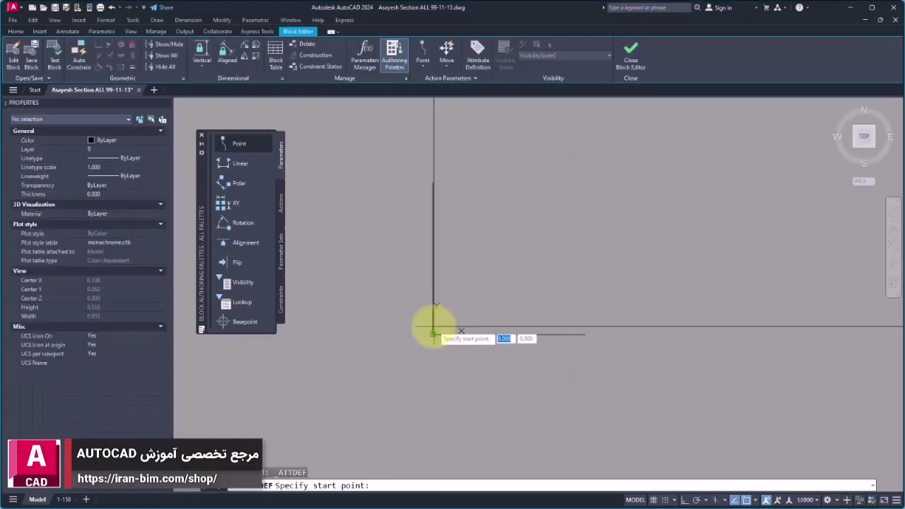
# Place the LEVEL attribute and set its text height to 0.05
pyautogui.click(433, 277)
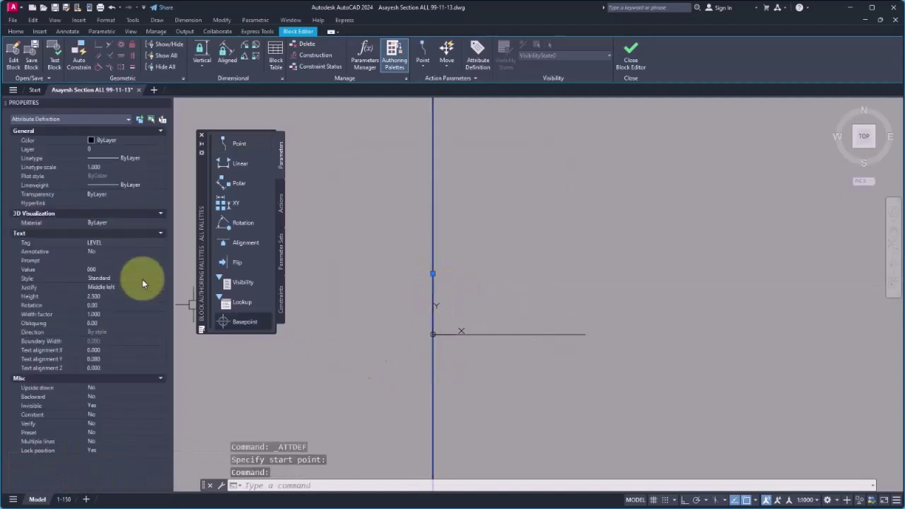
pyautogui.click(114, 297)
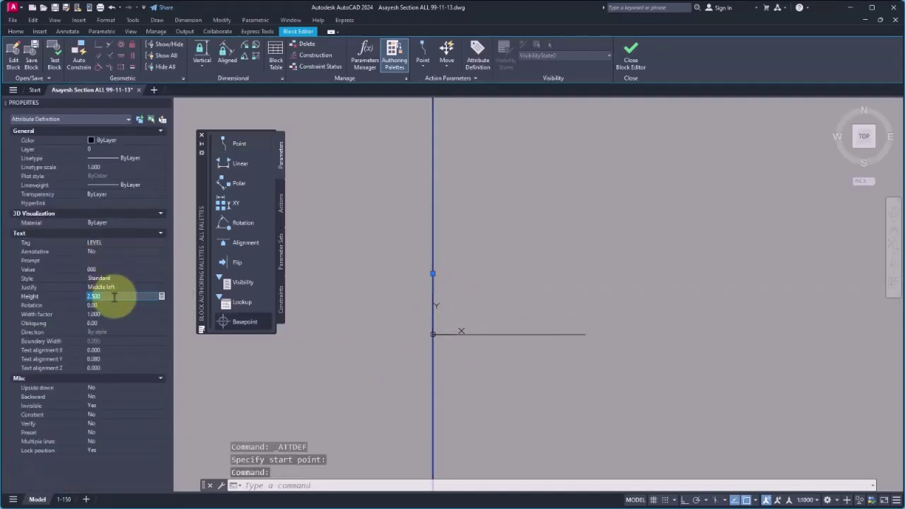
pyautogui.write('0.05')
pyautogui.press('Tab')
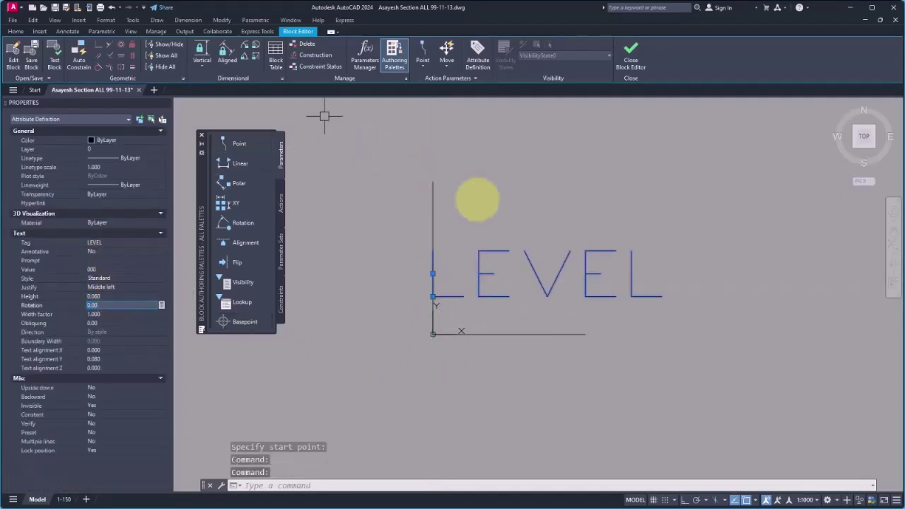
pyautogui.press('Escape')
# Move the LEVEL text up beside the vertical line above the corner
pyautogui.write('m')
pyautogui.press('Return')
pyautogui.click(558, 258)
pyautogui.press('Return')
pyautogui.click(558, 258)
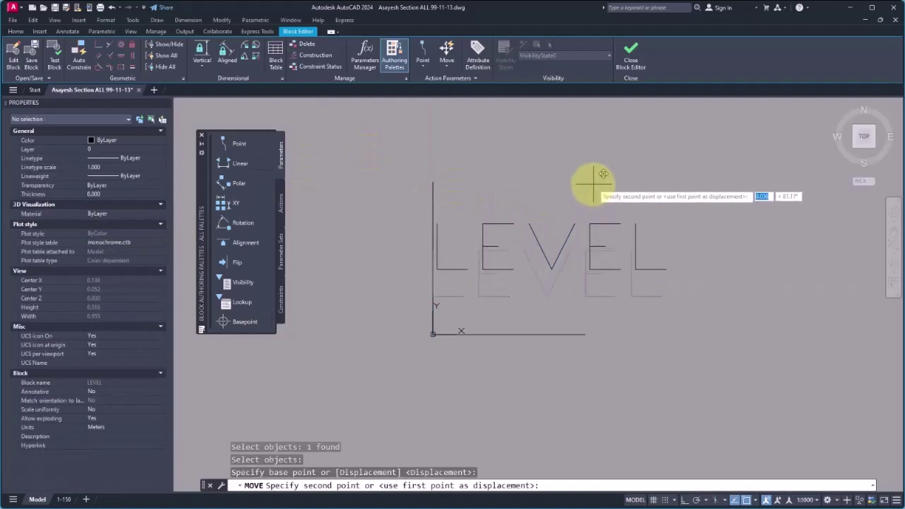
pyautogui.click(592, 185)
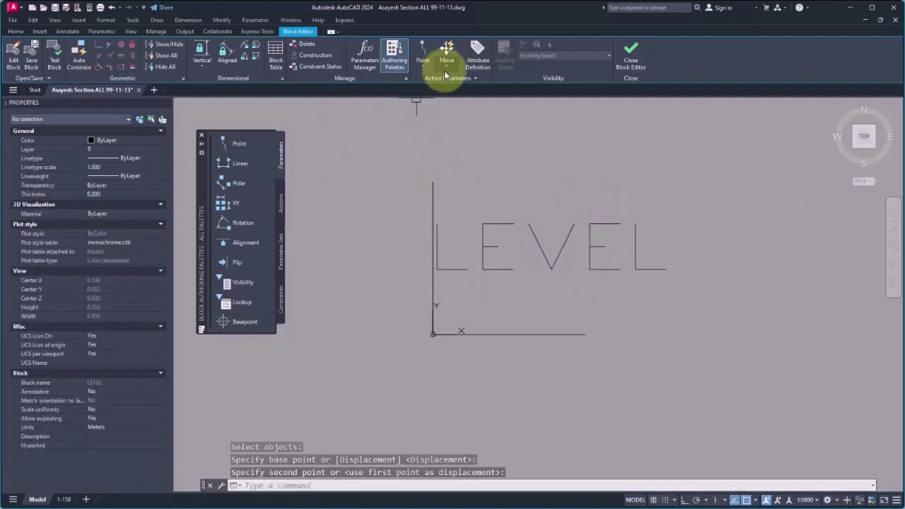
# Define a visible POINT_LEVEL attribute with default 000 and a chosen justification
pyautogui.click(475, 61)
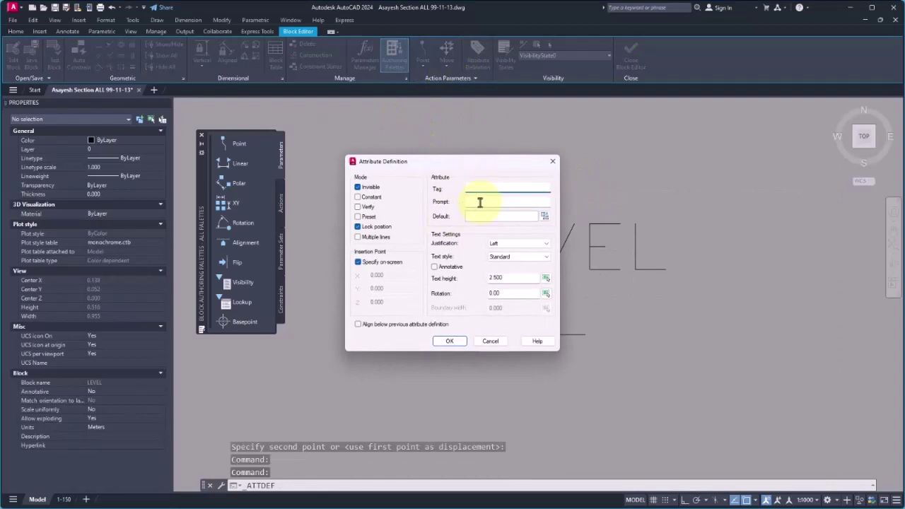
pyautogui.write('POINT')
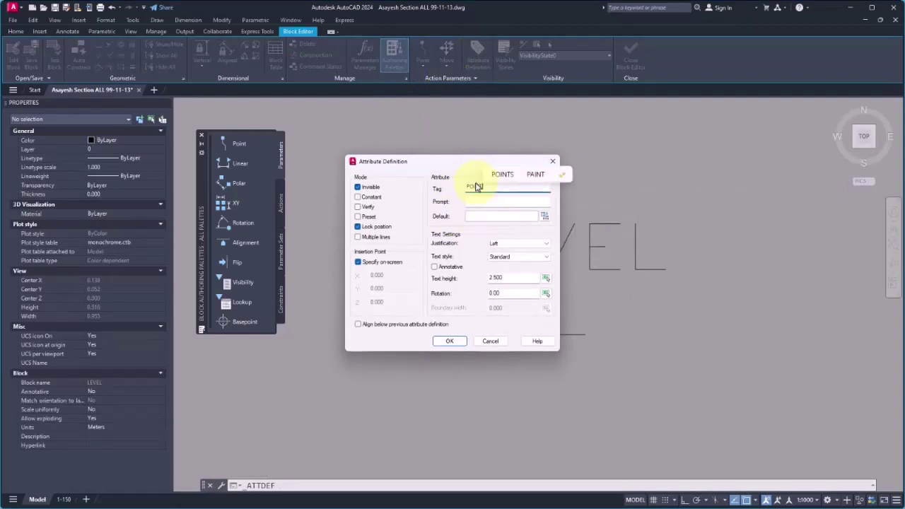
pyautogui.write('_LEVEL')
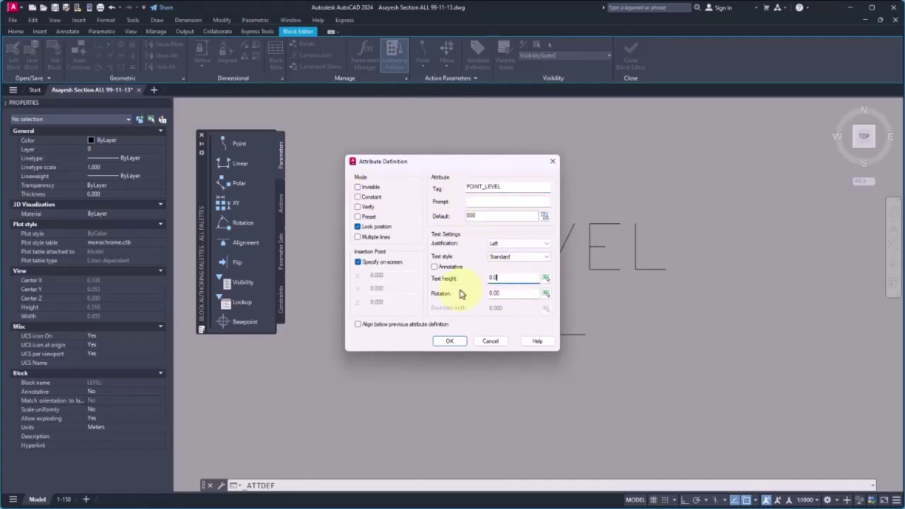
pyautogui.click(517, 243)
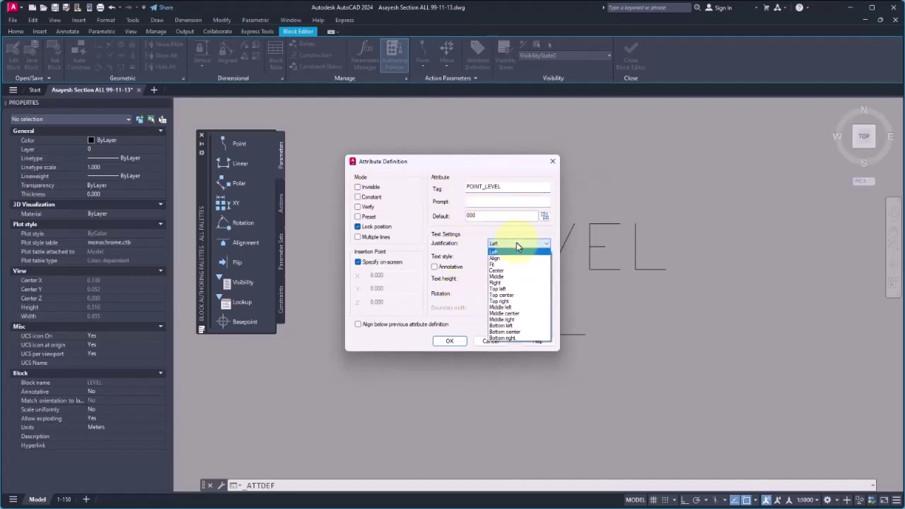
pyautogui.click(516, 249)
pyautogui.press('Return')
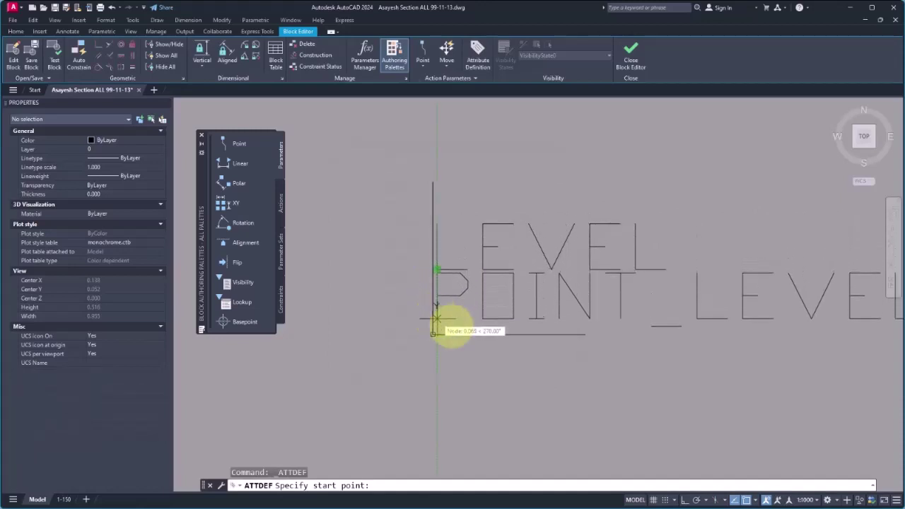
# Place POINT_LEVEL and move it directly beneath LEVEL, then check the vertical line's length
pyautogui.click(434, 342)
pyautogui.write('m')
pyautogui.press('Return')
pyautogui.click(609, 331)
pyautogui.press('Return')
pyautogui.click(620, 382)
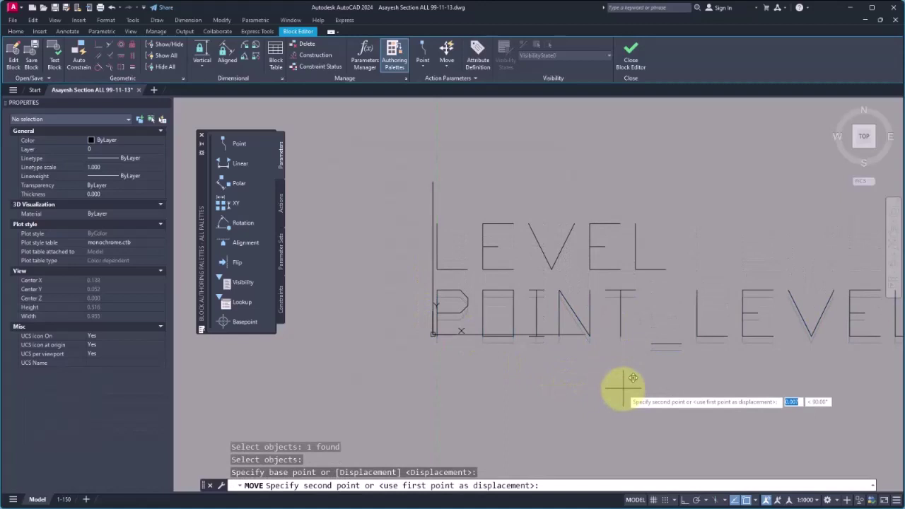
pyautogui.click(622, 350)
pyautogui.click(465, 293)
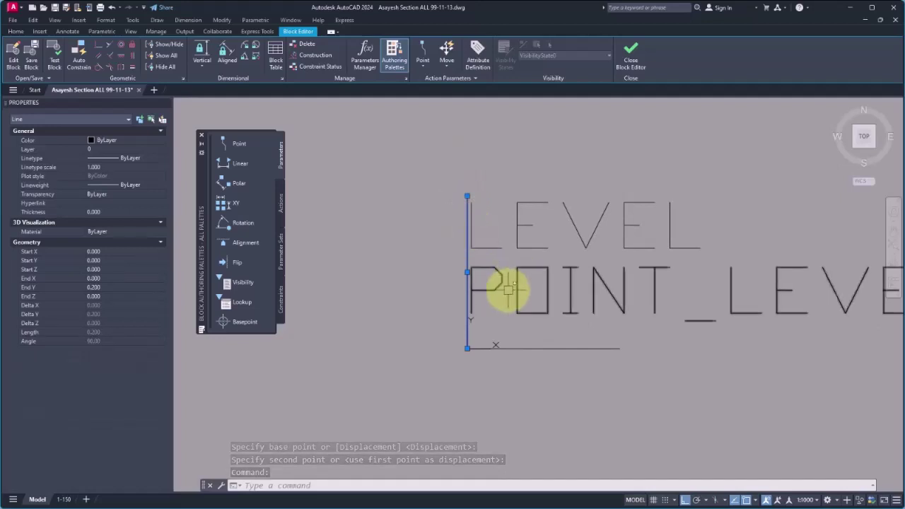
pyautogui.press('Escape')
# Add a 0.200 vertical dimensional constraint along the short vertical line
pyautogui.click(201, 65)
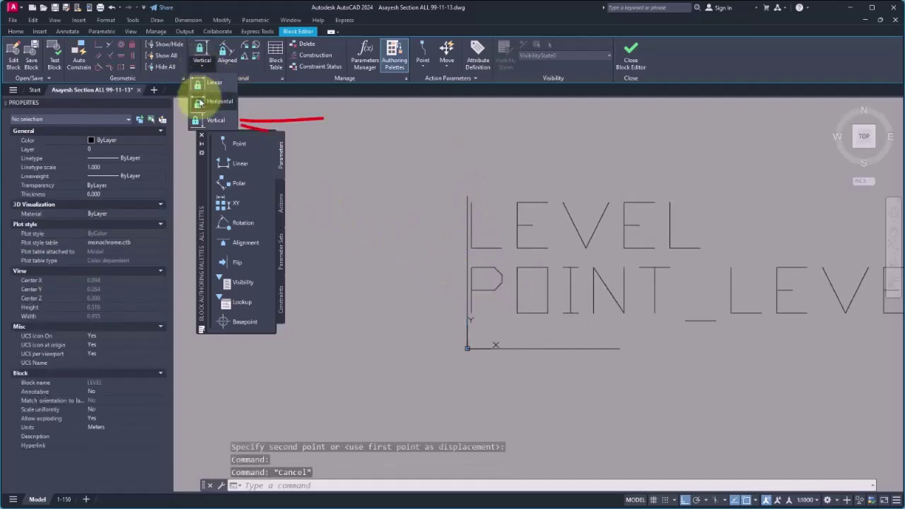
pyautogui.click(206, 121)
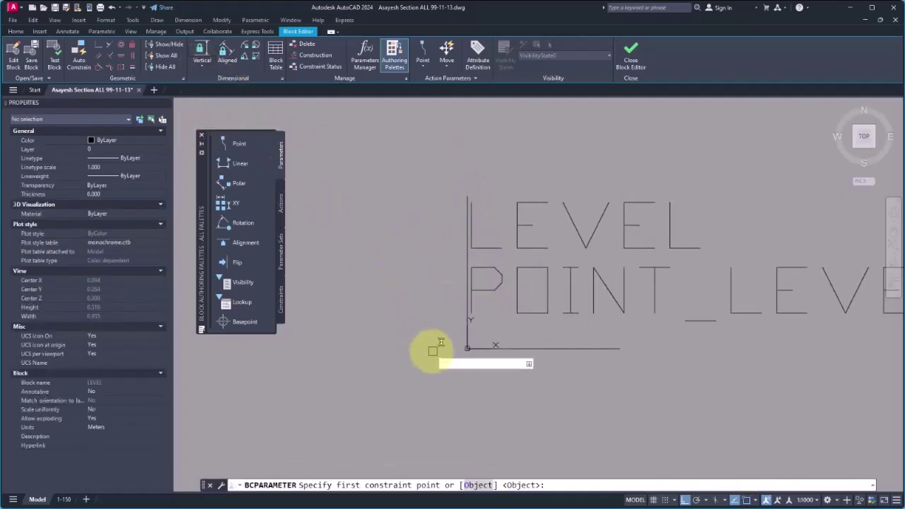
pyautogui.click(466, 273)
pyautogui.click(464, 193)
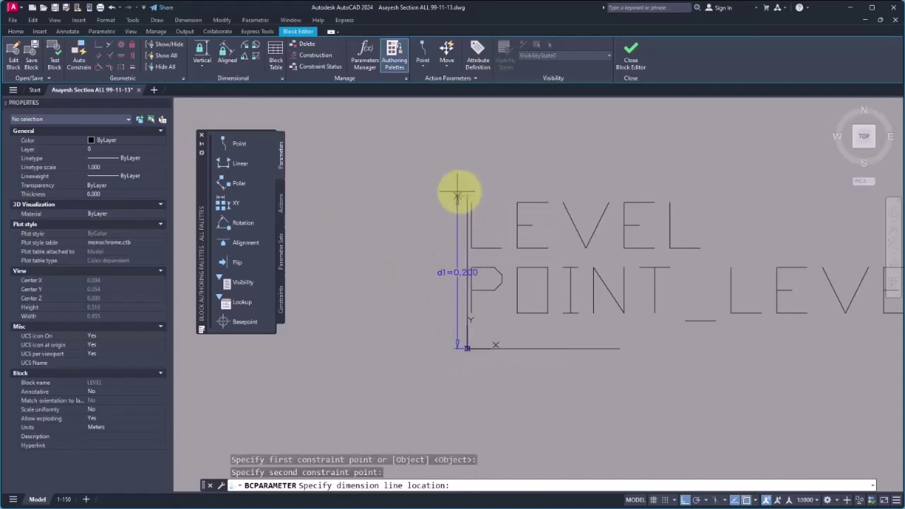
pyautogui.click(400, 268)
# Rename the d1 parameter to DISTANE in Properties
pyautogui.click(396, 271)
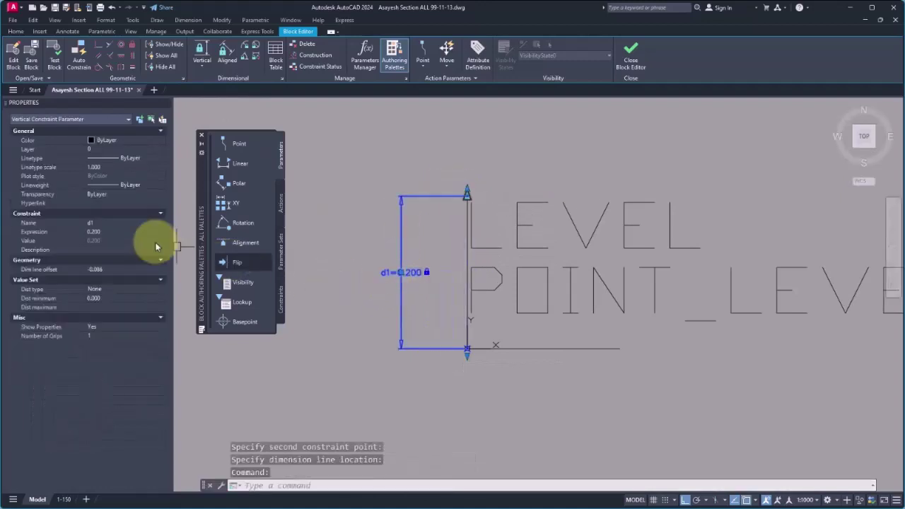
pyautogui.click(117, 222)
pyautogui.write('DI')
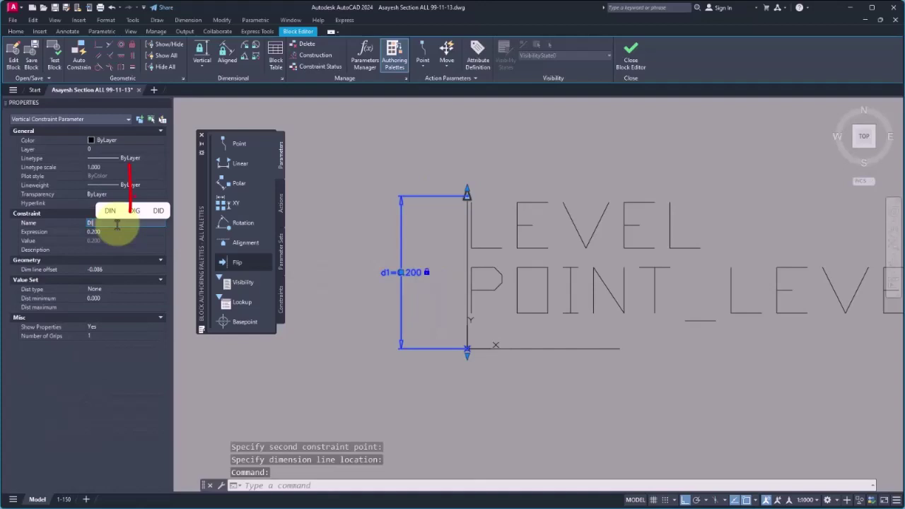
pyautogui.write('STANE')
pyautogui.press('Return')
pyautogui.press('Escape')
pyautogui.press('Escape')
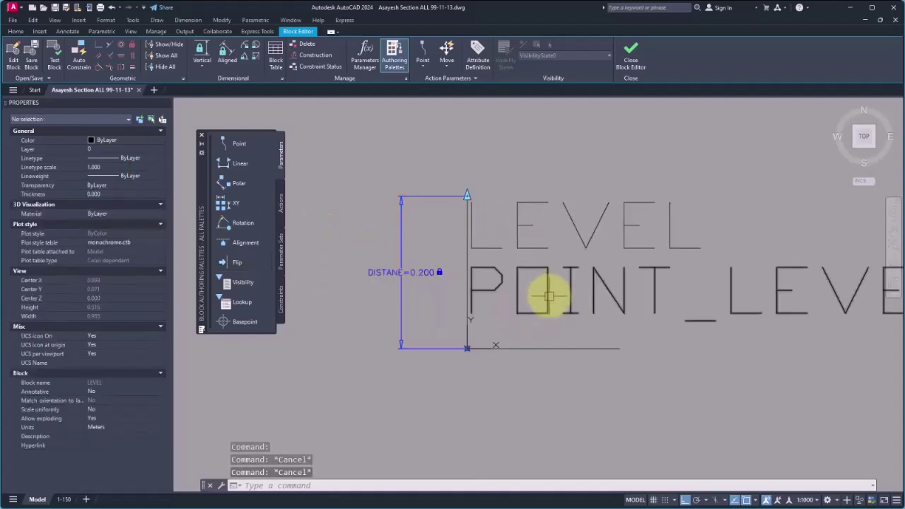
# Delete the 000 default in the POINT_LEVEL edit dialog and bring up the Default box's context menu
pyautogui.doubleClick(622, 295)
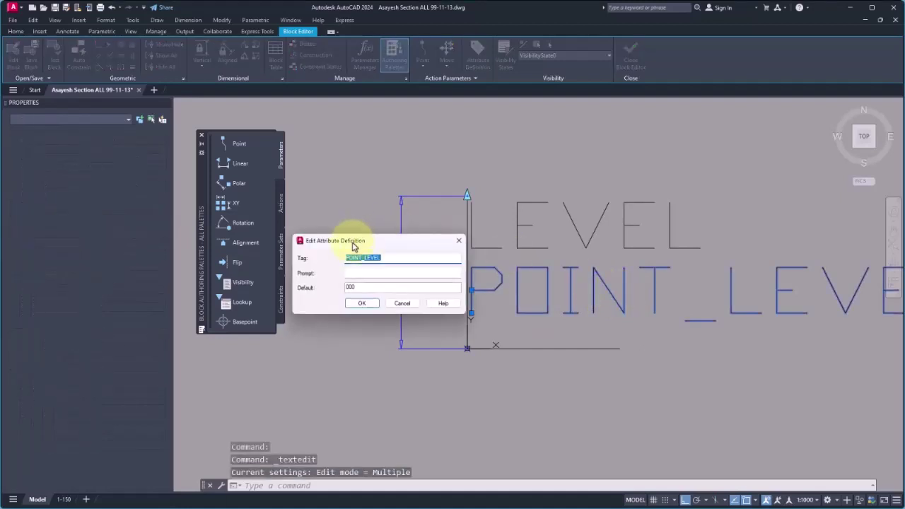
pyautogui.moveTo(354, 238); pyautogui.dragTo(403, 233)
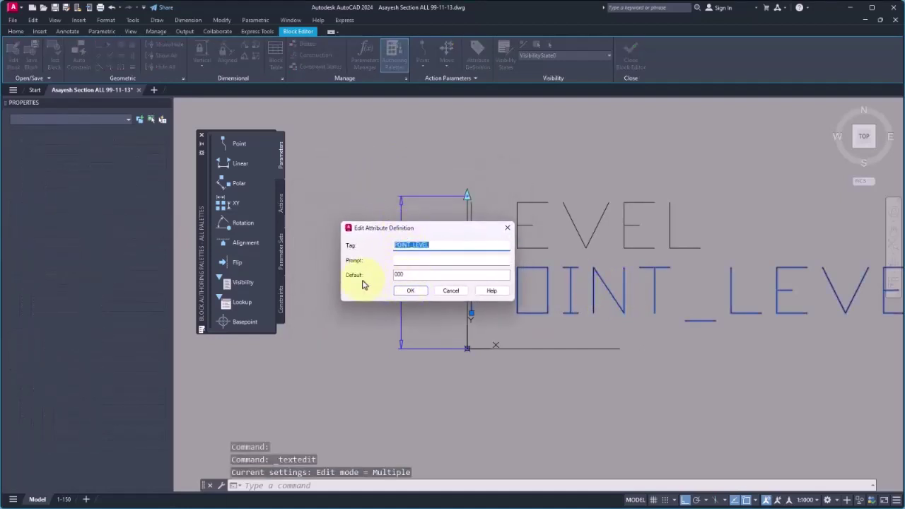
pyautogui.press('BackSpace')
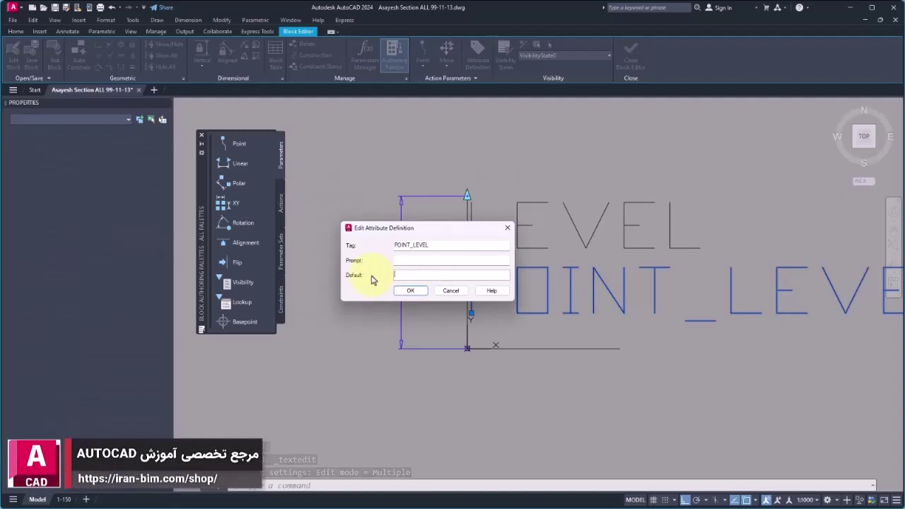
pyautogui.rightClick(402, 276)
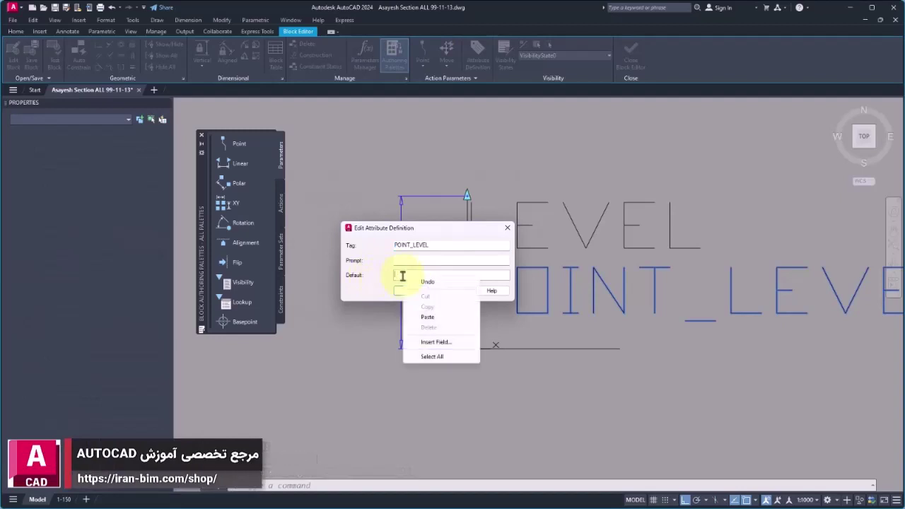
# Insert a Formula field into the POINT_LEVEL default value
pyautogui.click(439, 343)
pyautogui.click(382, 154)
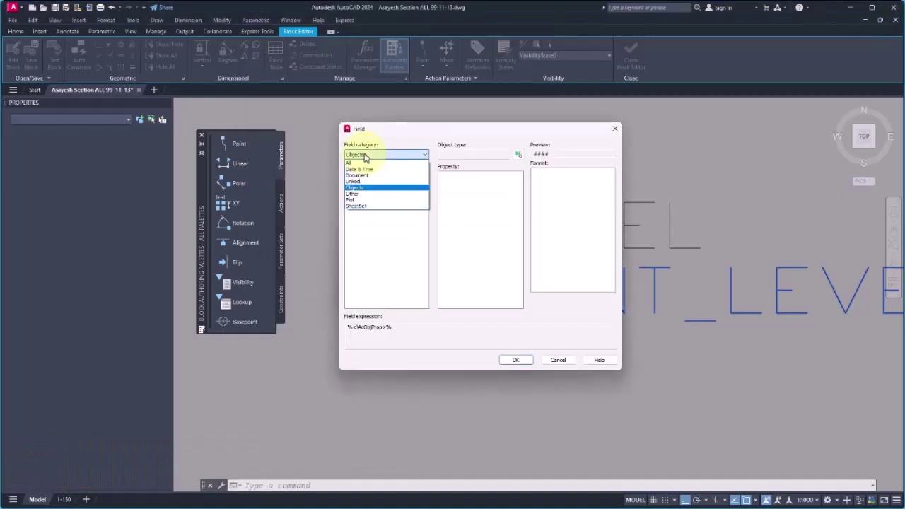
pyautogui.click(365, 162)
pyautogui.click(366, 156)
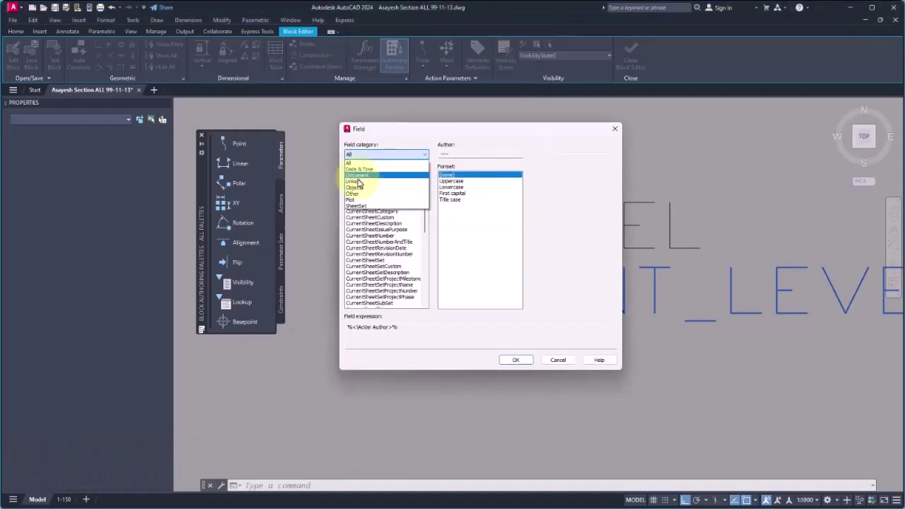
pyautogui.click(359, 193)
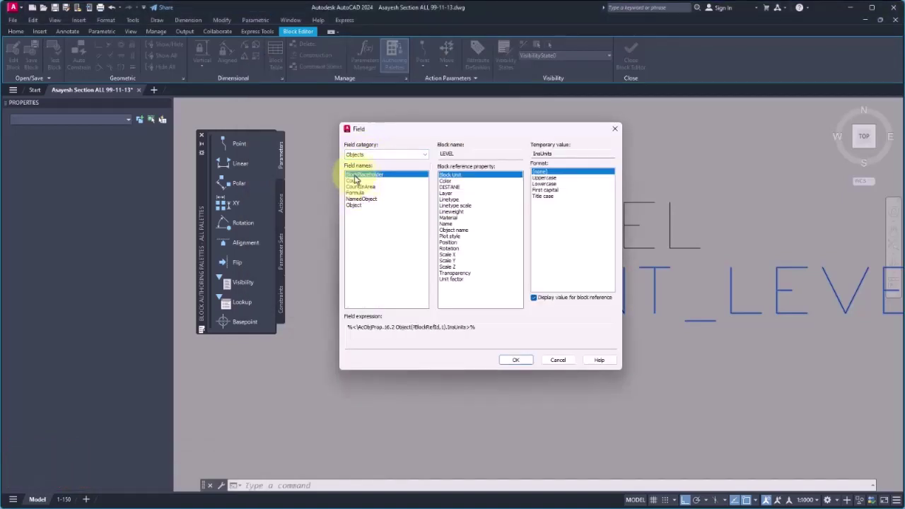
pyautogui.click(359, 193)
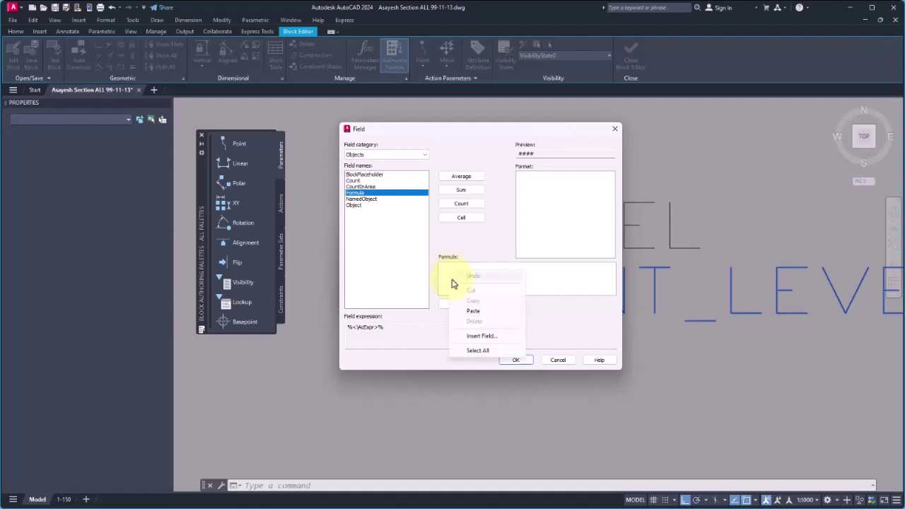
# Add the LEVEL attribute's Value to the formula as a nested object field
pyautogui.click(494, 339)
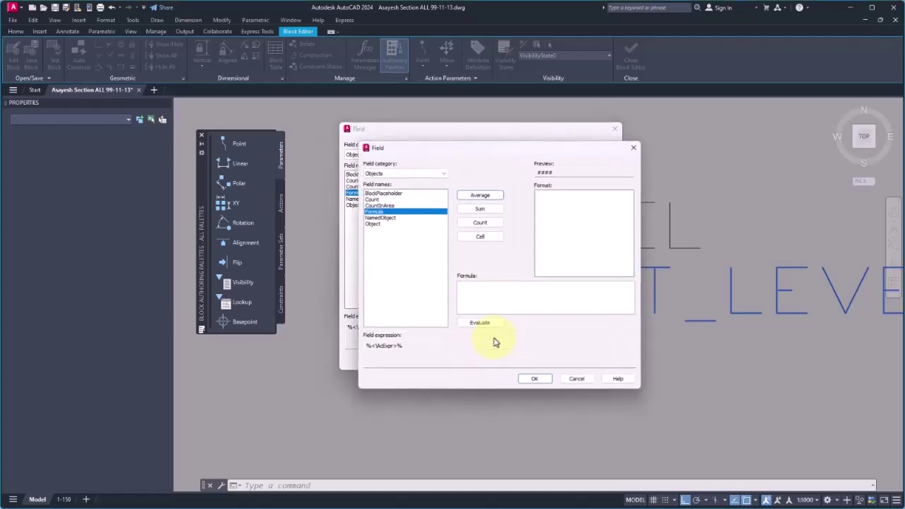
pyautogui.click(373, 225)
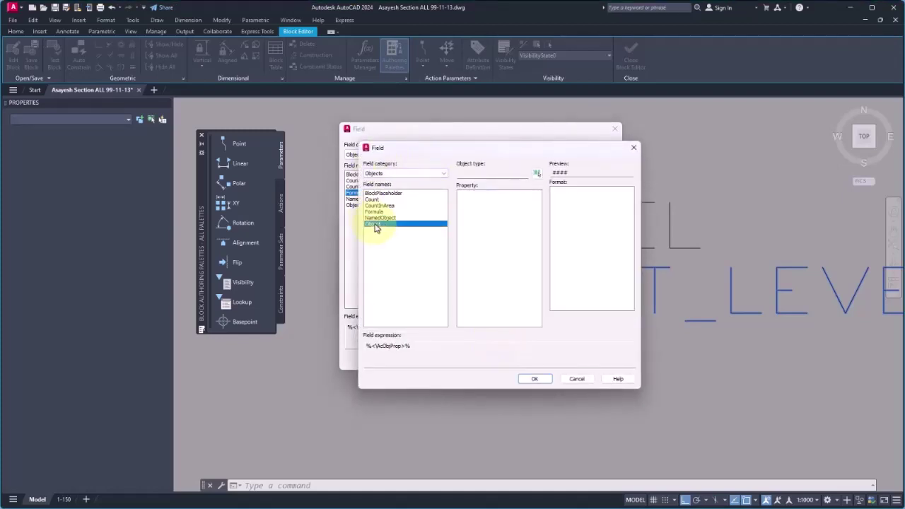
pyautogui.click(537, 175)
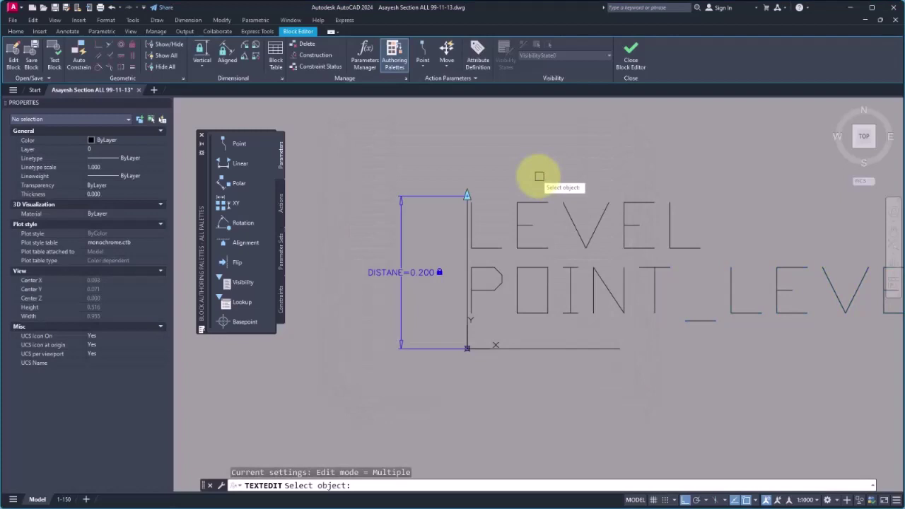
pyautogui.click(671, 242)
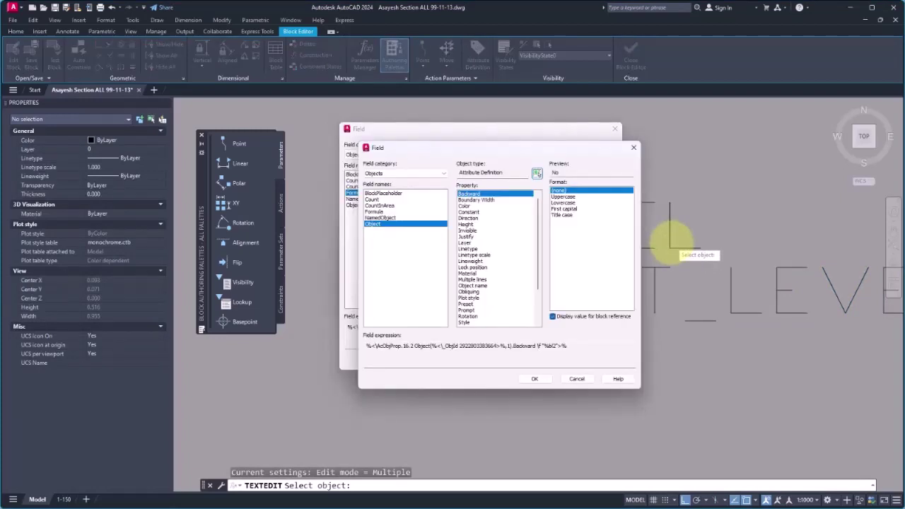
pyautogui.scroll(-3, 477, 308)
pyautogui.click(469, 311)
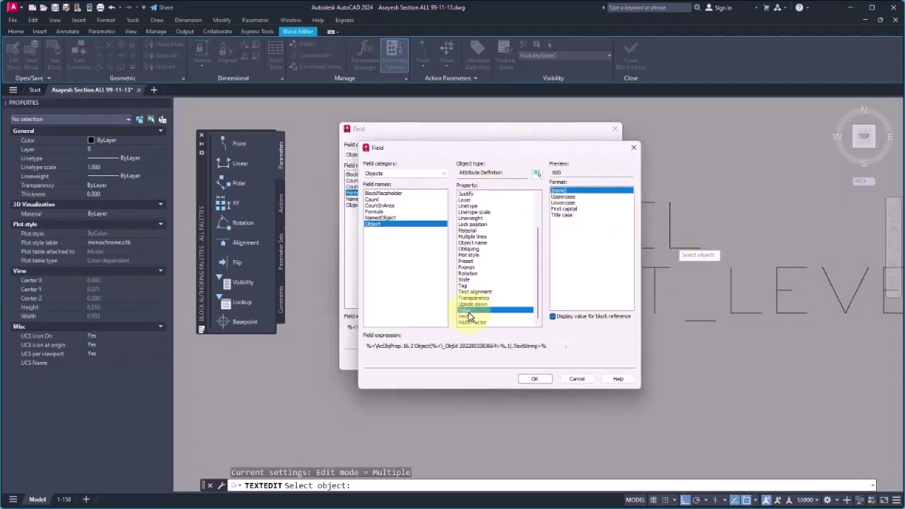
pyautogui.click(535, 379)
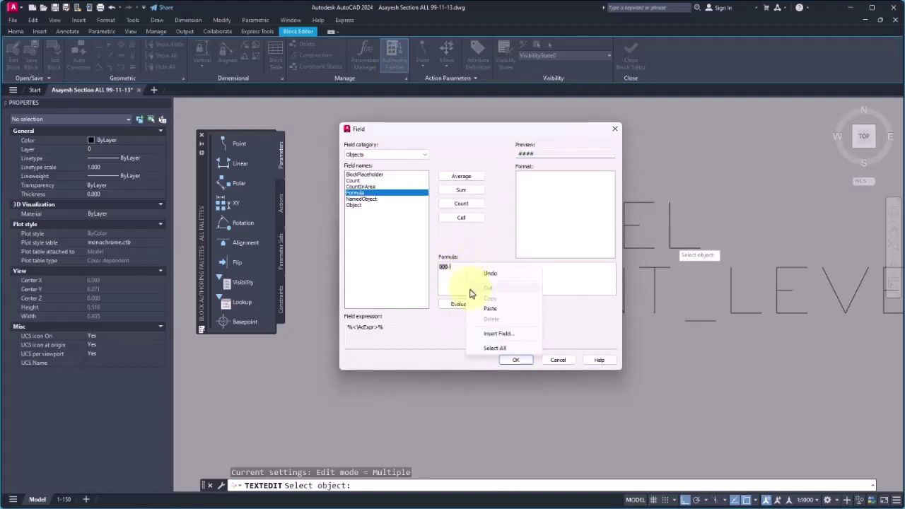
# Subtract the block's distance parameter at 0.00 precision and apply the formula
pyautogui.click(488, 335)
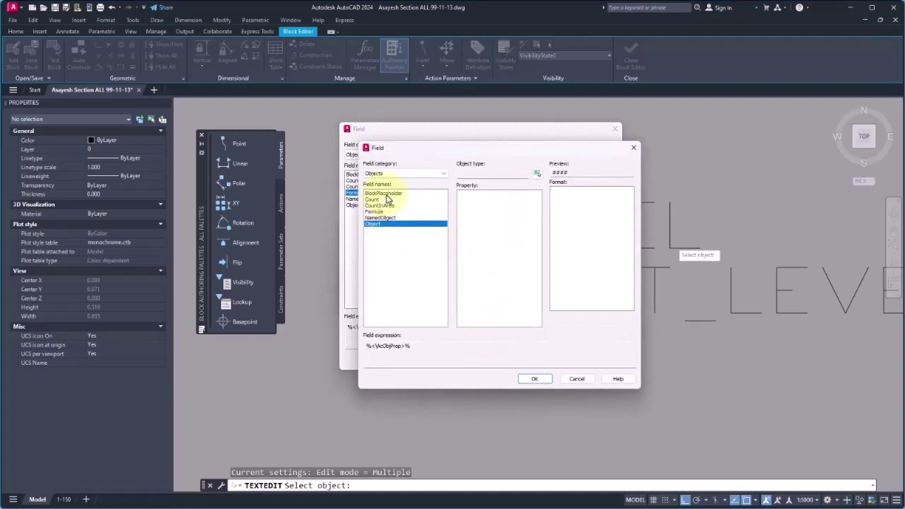
pyautogui.click(385, 194)
pyautogui.click(468, 206)
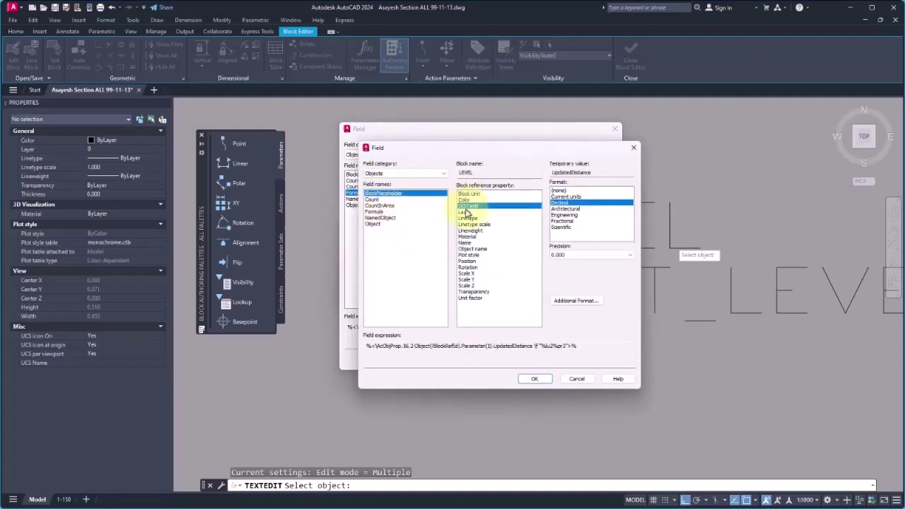
pyautogui.click(572, 255)
pyautogui.click(567, 279)
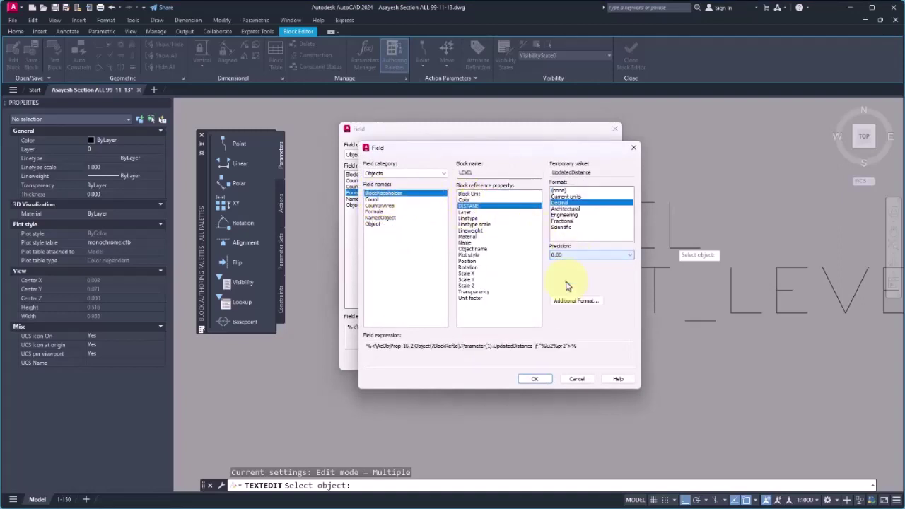
pyautogui.click(534, 379)
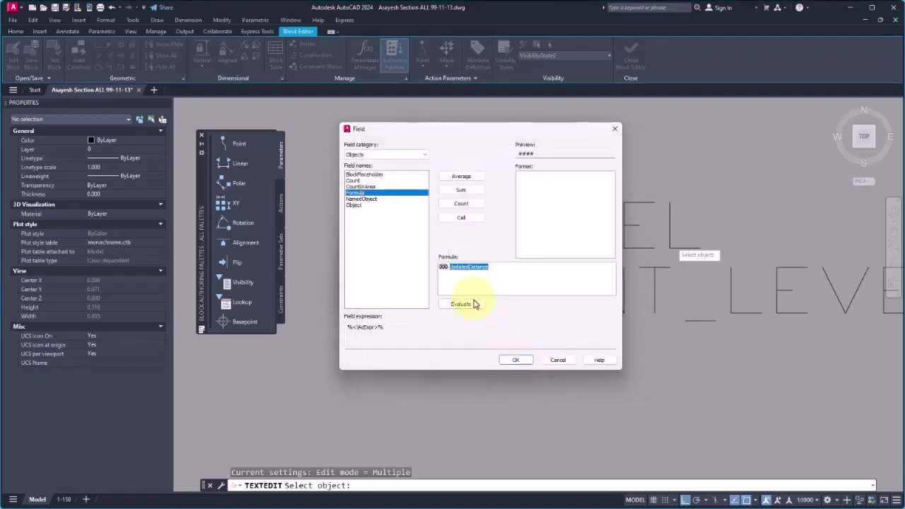
pyautogui.click(517, 361)
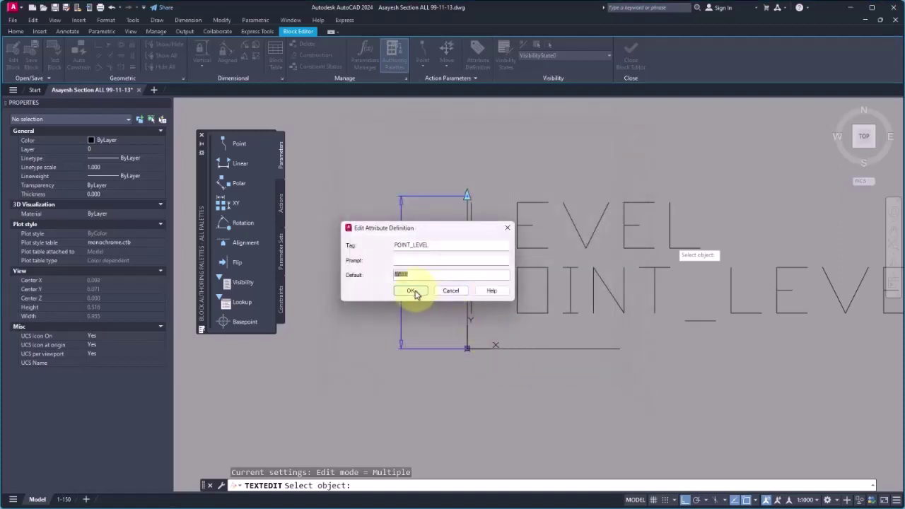
# Confirm the attribute definition, then save the LEVEL block and exit the Block Editor
pyautogui.click(410, 291)
pyautogui.press('Return')
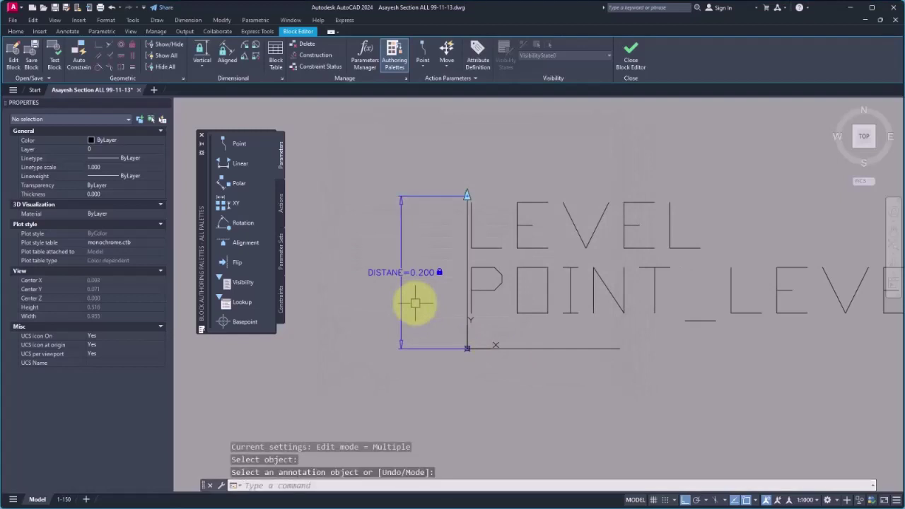
pyautogui.click(627, 52)
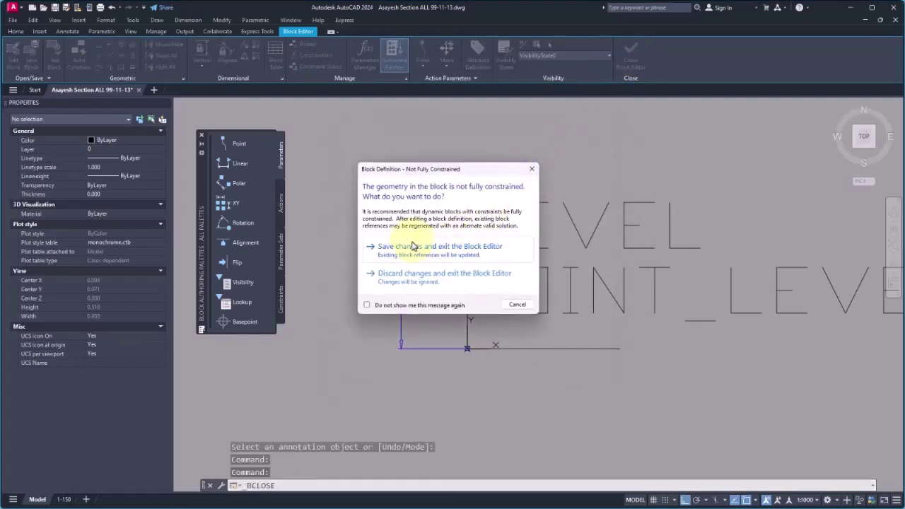
pyautogui.click(423, 262)
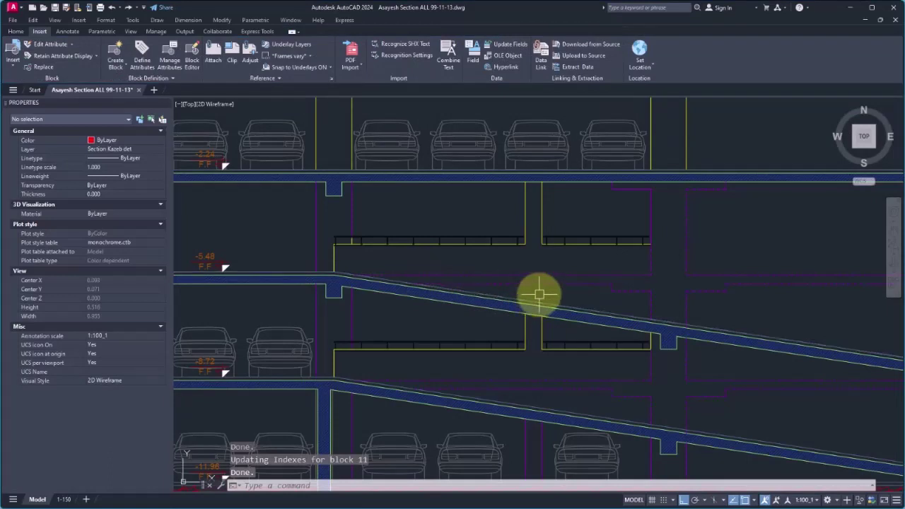
# Draw two small marker rectangles at spots along the ramp slab
pyautogui.press('Return')
pyautogui.scroll(5, 495, 294)
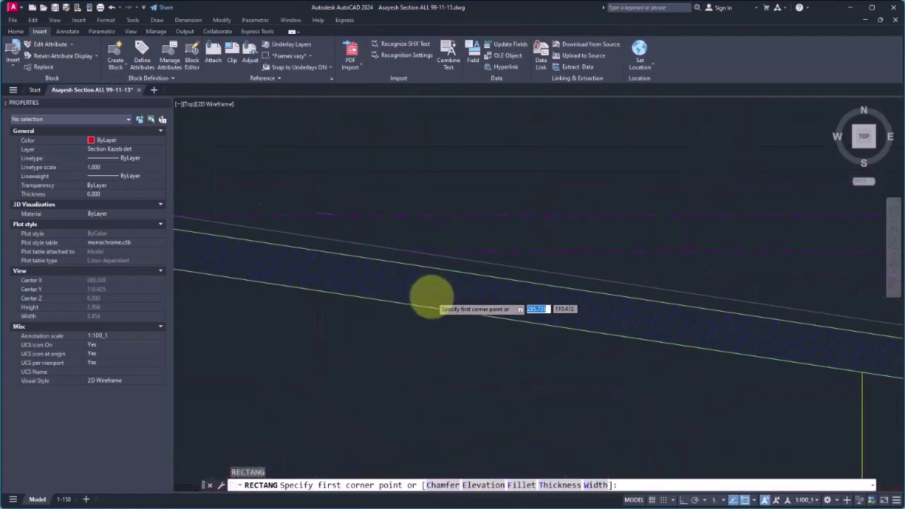
pyautogui.scroll(2, 455, 289)
pyautogui.scroll(2, 469, 273)
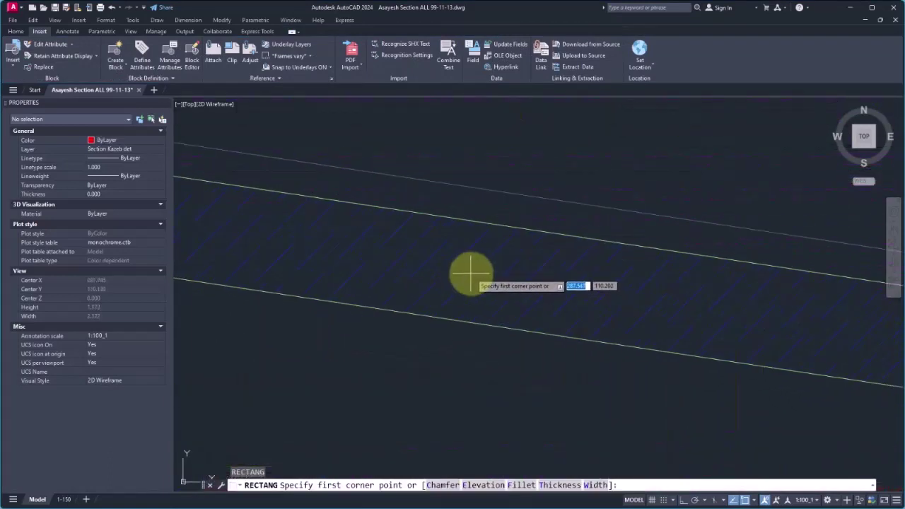
pyautogui.click(472, 287)
pyautogui.click(495, 306)
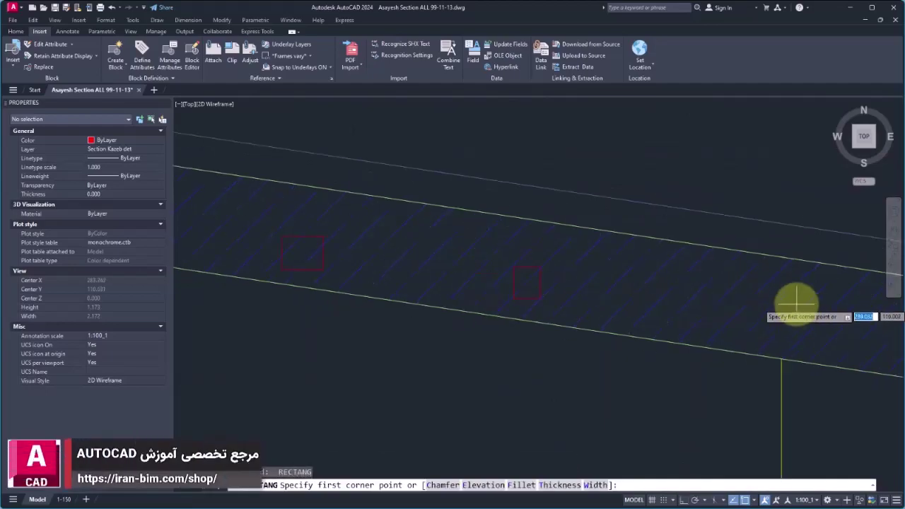
pyautogui.click(798, 303)
pyautogui.click(840, 339)
pyautogui.scroll(-8, 571, 299)
# Add a horizontal construction line (XL) through the -5.48 F.F level marker
pyautogui.write('xl')
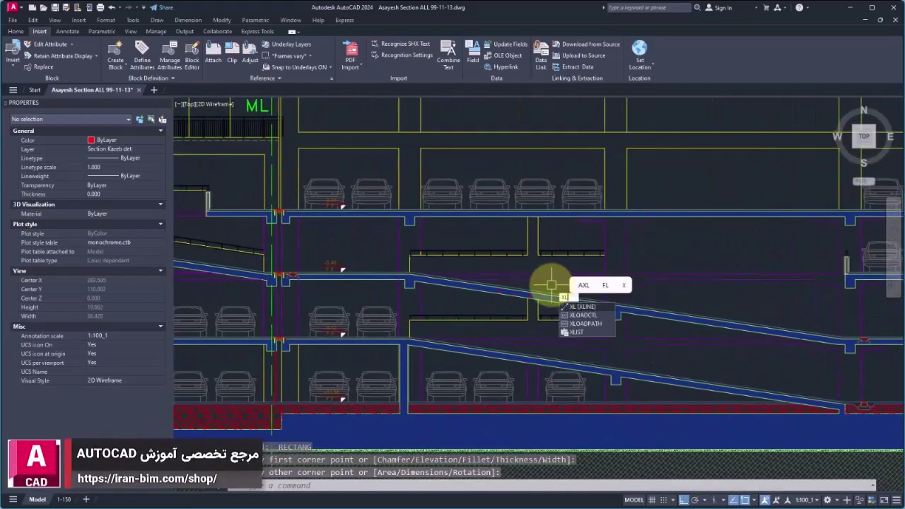
pyautogui.press('Return')
pyautogui.scroll(2, 362, 267)
pyautogui.scroll(8, 339, 274)
pyautogui.click(399, 273)
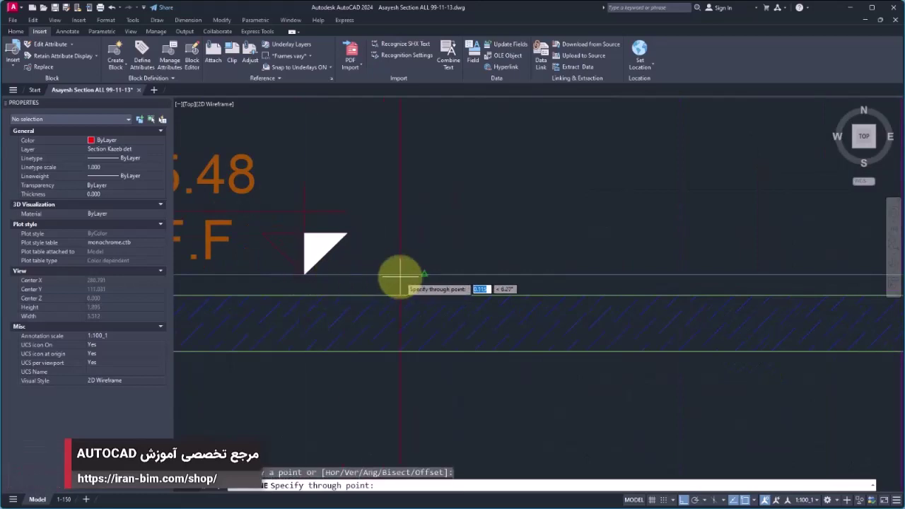
pyautogui.click(450, 273)
pyautogui.scroll(-8, 449, 274)
pyautogui.press('Return')
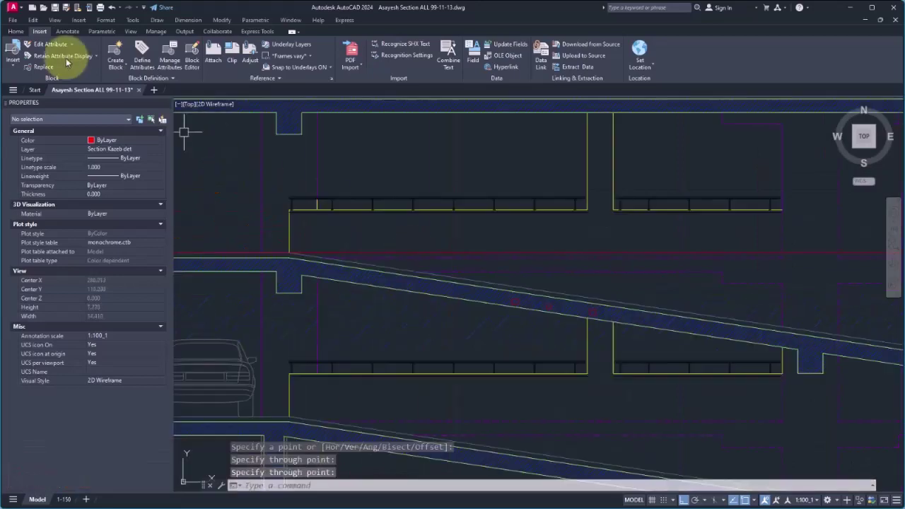
# Insert the LEVEL block on the ramp slab, accepting its attribute so it shows -0.200000
pyautogui.click(13, 69)
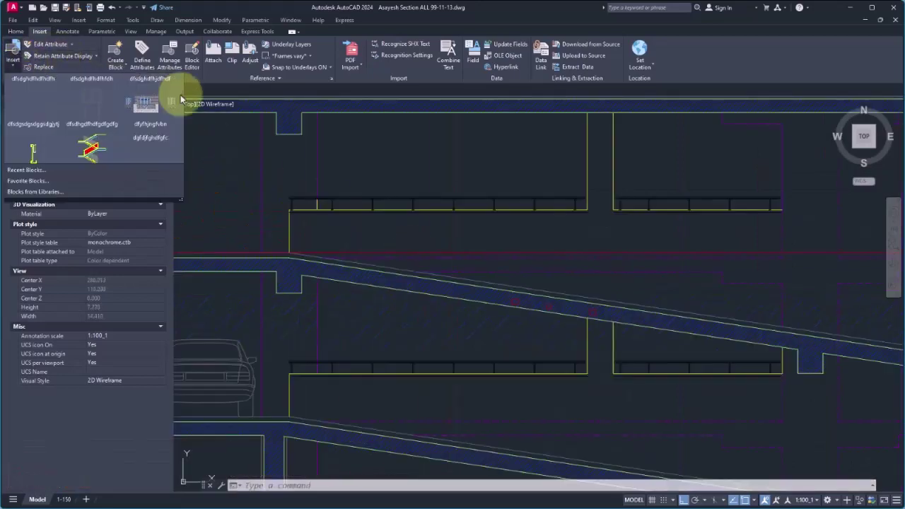
pyautogui.click(29, 102)
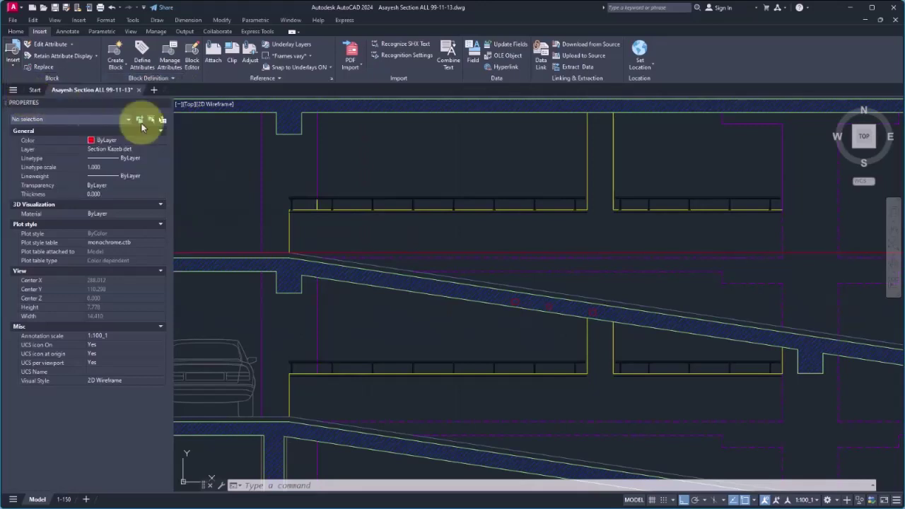
pyautogui.scroll(2, 495, 283)
pyautogui.scroll(4, 531, 302)
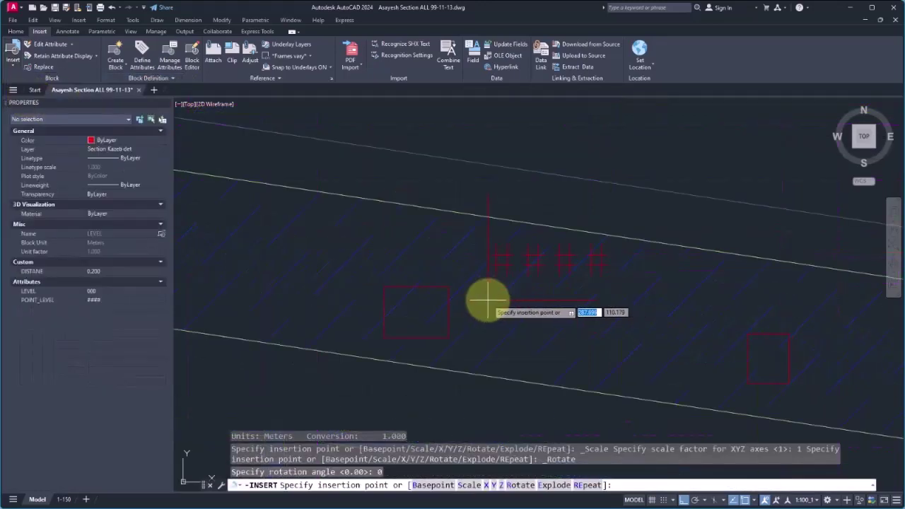
pyautogui.click(449, 287)
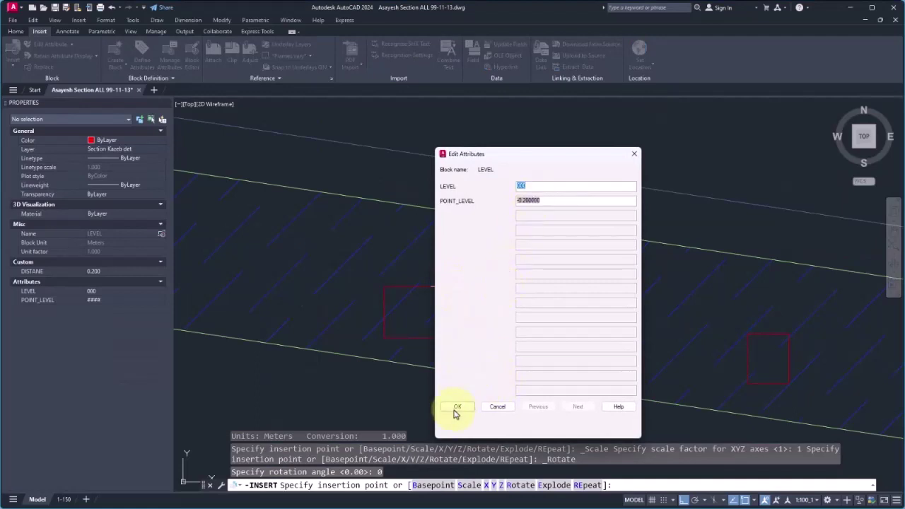
pyautogui.click(457, 407)
pyautogui.scroll(-3, 498, 283)
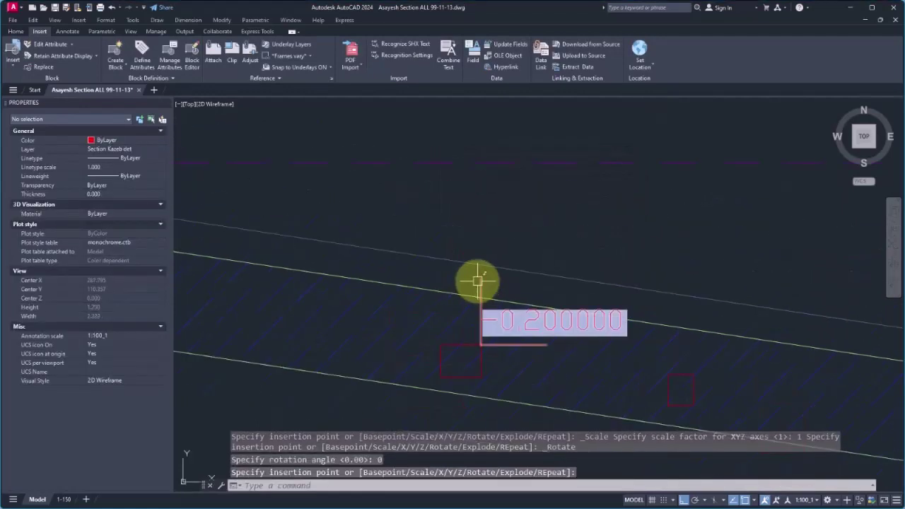
# Stretch the block's DISTANE grip to the red line and regenerate so it reads -0.924403
pyautogui.press('Escape')
pyautogui.scroll(-3, 481, 284)
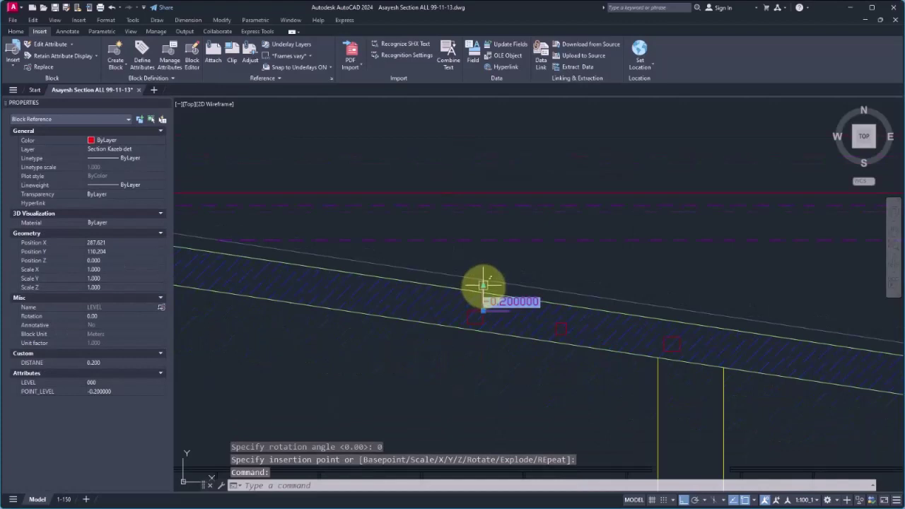
pyautogui.click(483, 285)
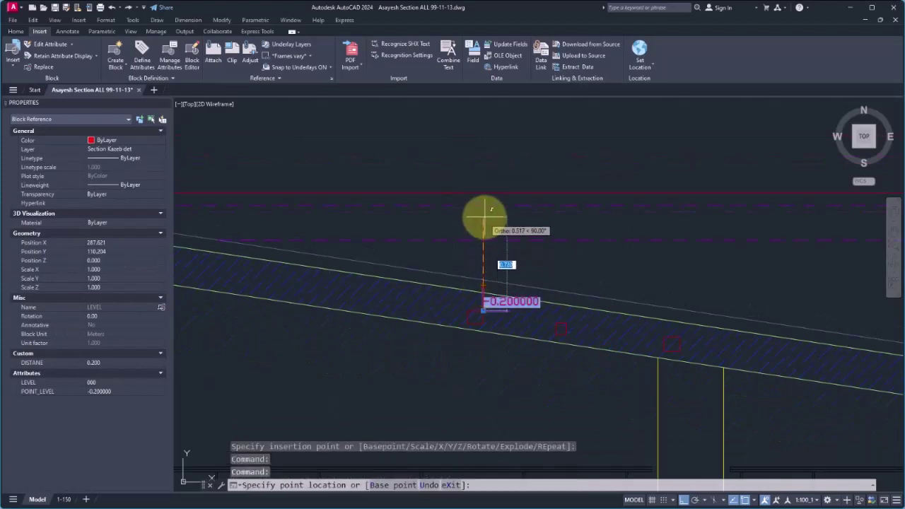
pyautogui.click(483, 192)
pyautogui.press('Escape')
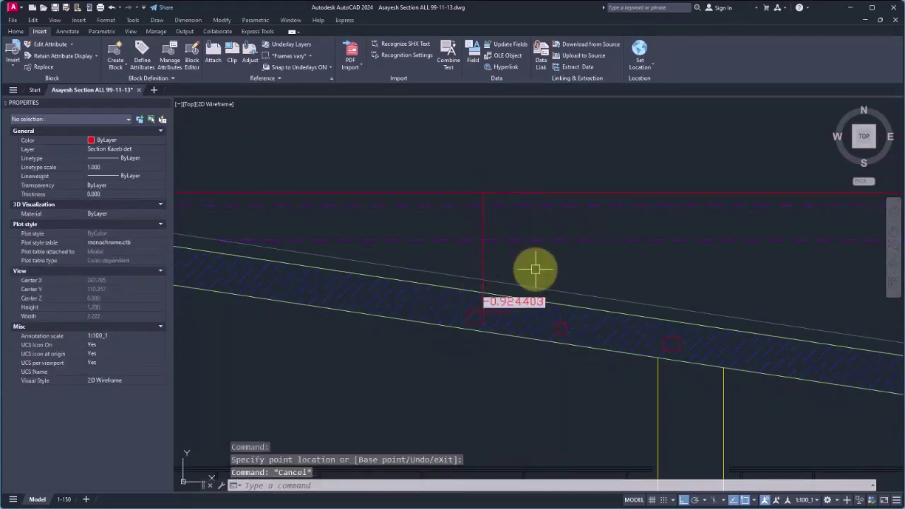
pyautogui.write('re')
pyautogui.press('Return')
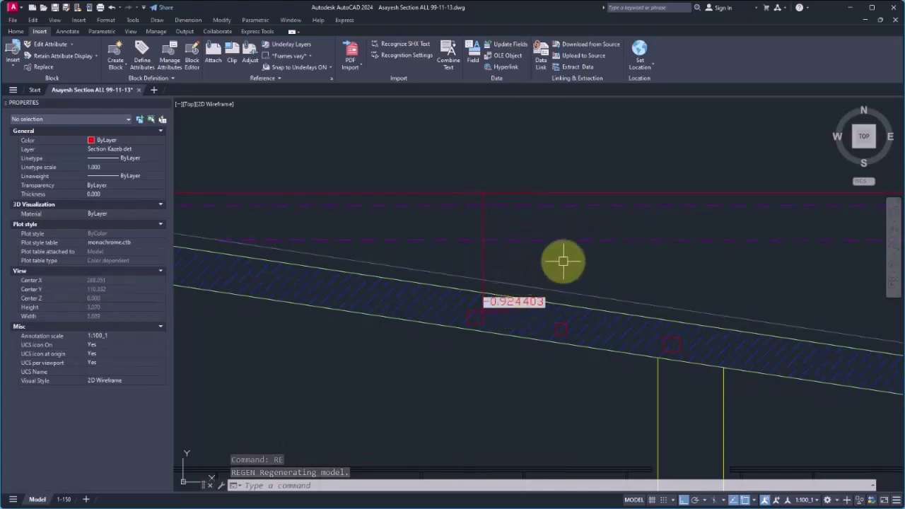
# Measure with DIST from the block's base to the red line, confirming 0.924
pyautogui.write('di')
pyautogui.press('Return')
pyautogui.click(483, 309)
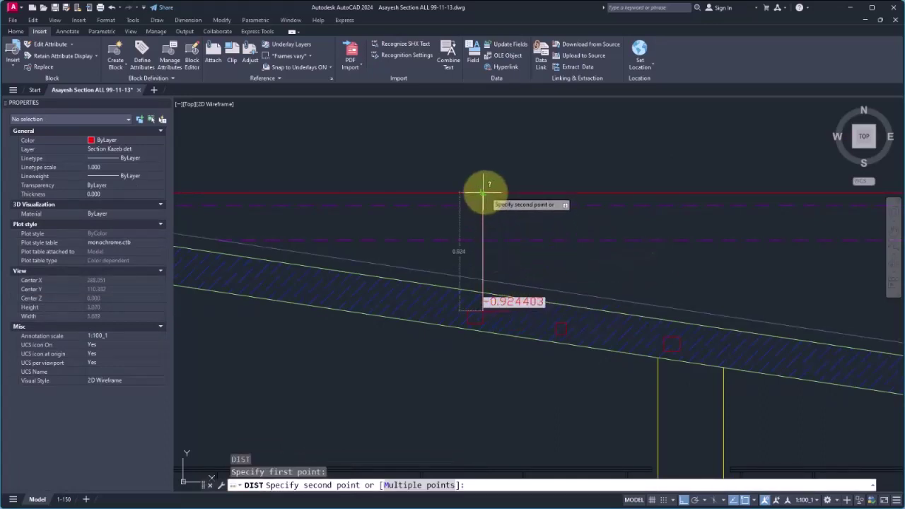
pyautogui.click(483, 192)
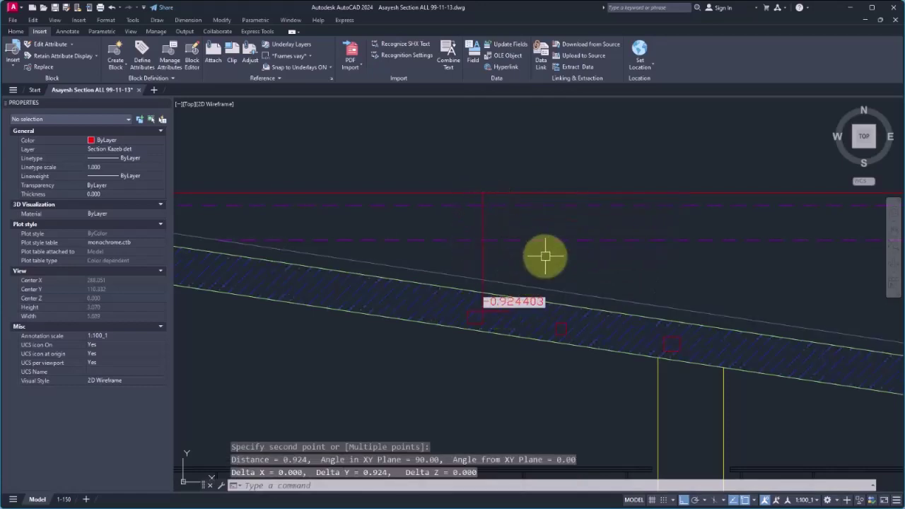
# Insert a second LEVEL block on the ramp, accepting the default attributes
pyautogui.click(13, 57)
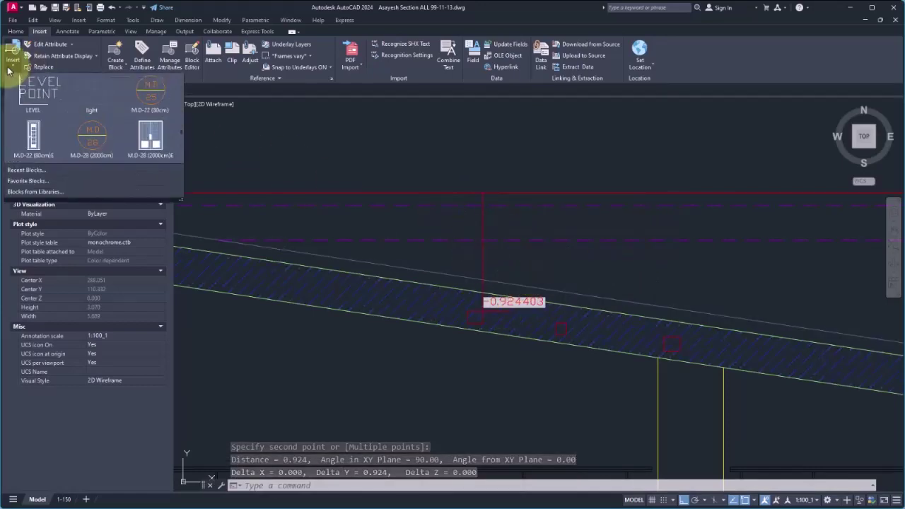
pyautogui.click(30, 113)
pyautogui.scroll(2, 677, 359)
pyautogui.scroll(5, 465, 307)
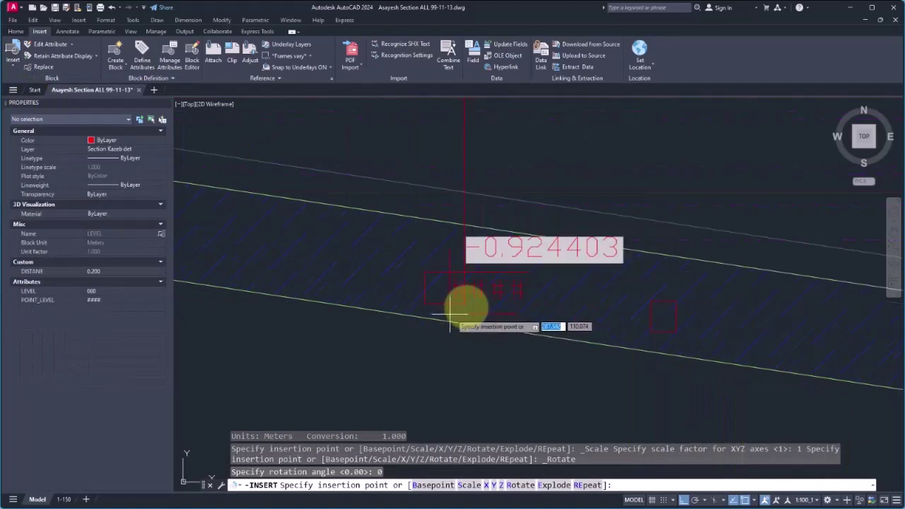
pyautogui.click(474, 298)
pyautogui.click(466, 407)
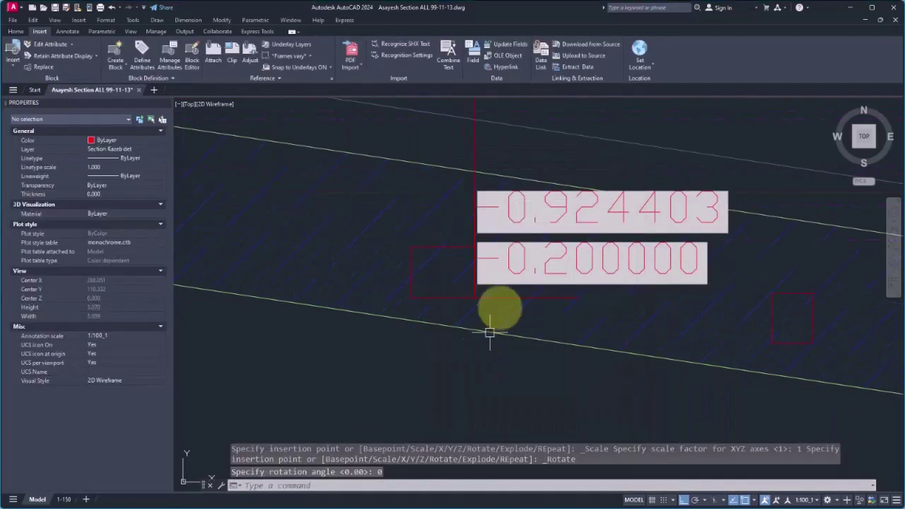
# Stretch the new block's height grip to the reference line (1.023) and regenerate to show -1.022582
pyautogui.click(498, 283)
pyautogui.scroll(-4, 488, 282)
pyautogui.moveTo(477, 223); pyautogui.dragTo(493, 315, button='middle')
pyautogui.click(493, 302)
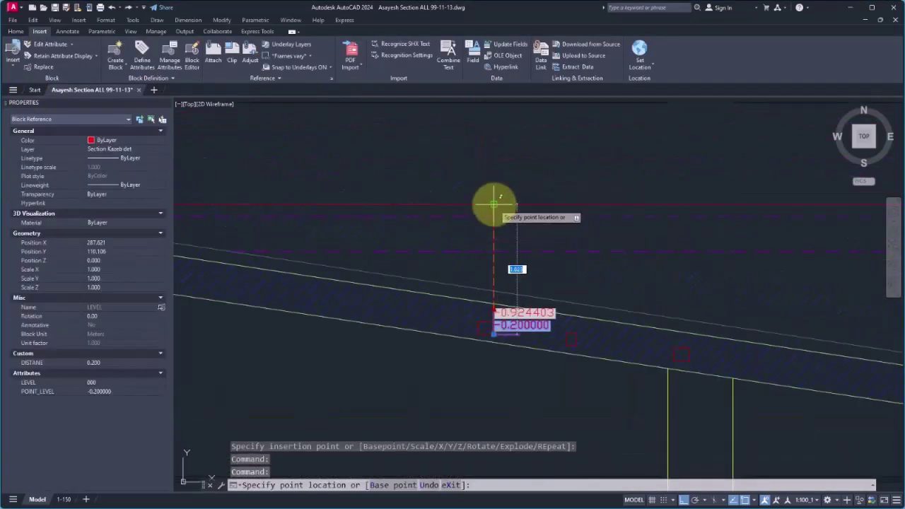
pyautogui.click(495, 203)
pyautogui.write('RE')
pyautogui.press('Return')
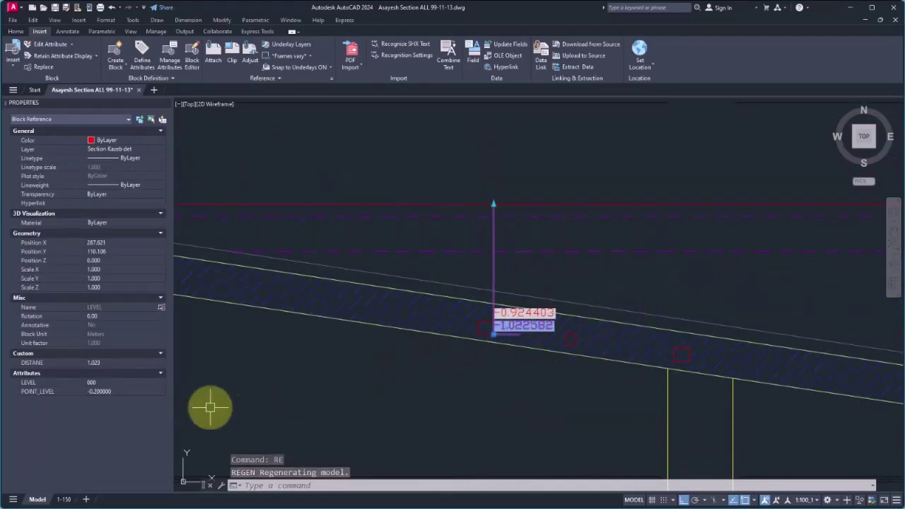
pyautogui.press('Escape')
pyautogui.scroll(-5, 517, 320)
# Window-select both LEVEL blocks on the ramp slab
pyautogui.scroll(5, 516, 320)
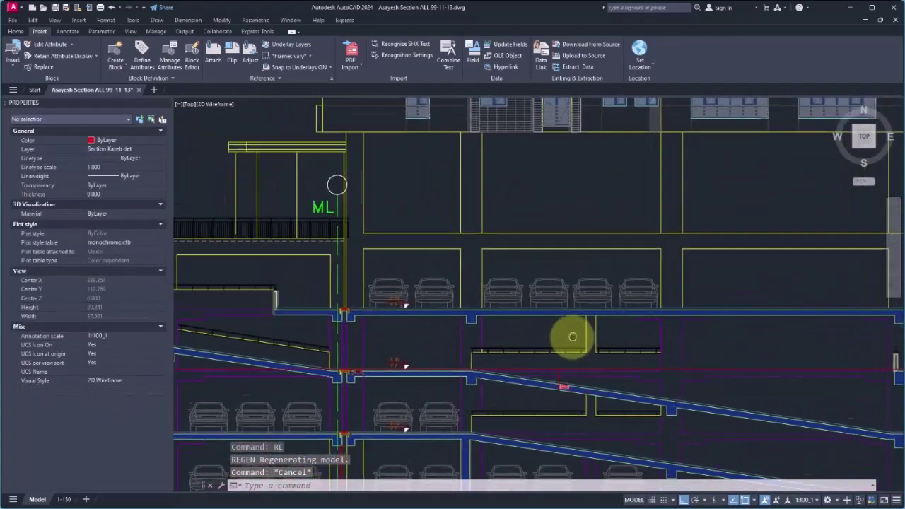
pyautogui.moveTo(548, 358); pyautogui.dragTo(616, 348, button='middle')
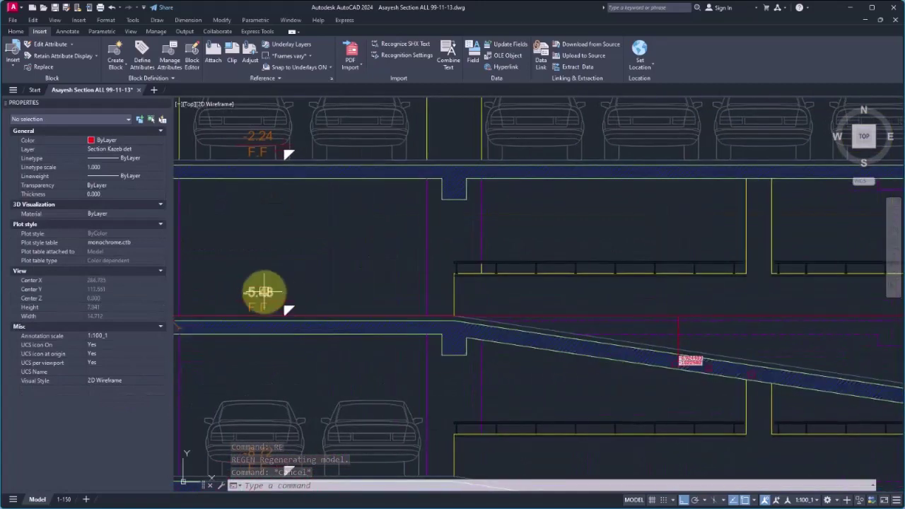
pyautogui.scroll(2, 683, 332)
pyautogui.scroll(1, 683, 333)
pyautogui.click(643, 283)
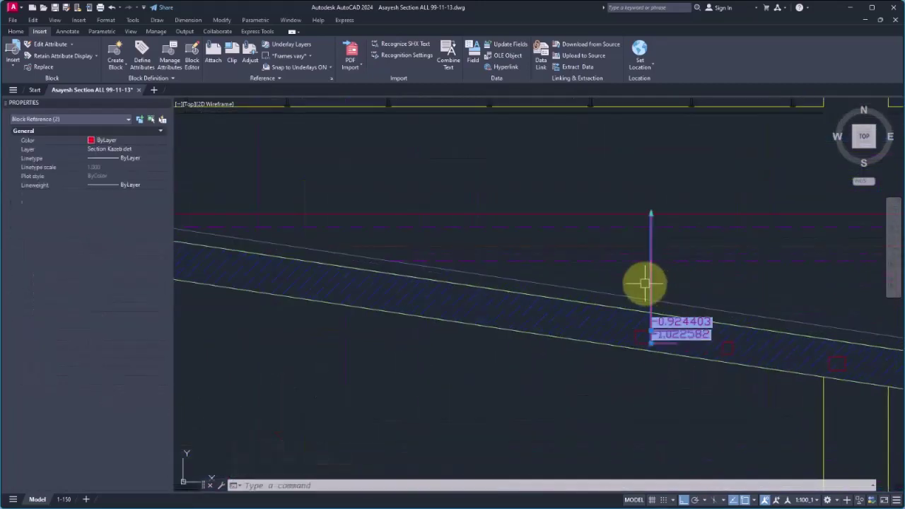
pyautogui.moveTo(643, 283); pyautogui.dragTo(643, 293)
pyautogui.scroll(-4, 630, 333)
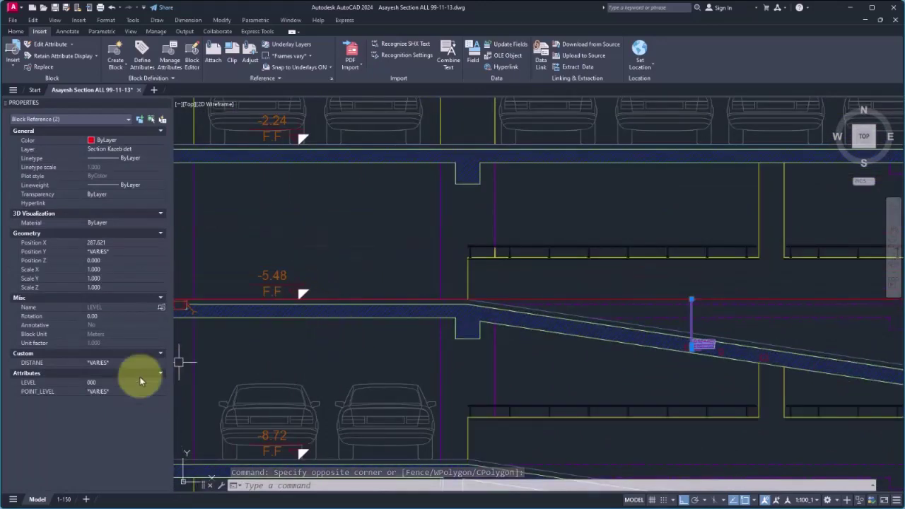
# Set their LEVEL attribute to -5.48 in Properties and regenerate, giving -6.404403 and -6.502582
pyautogui.click(106, 381)
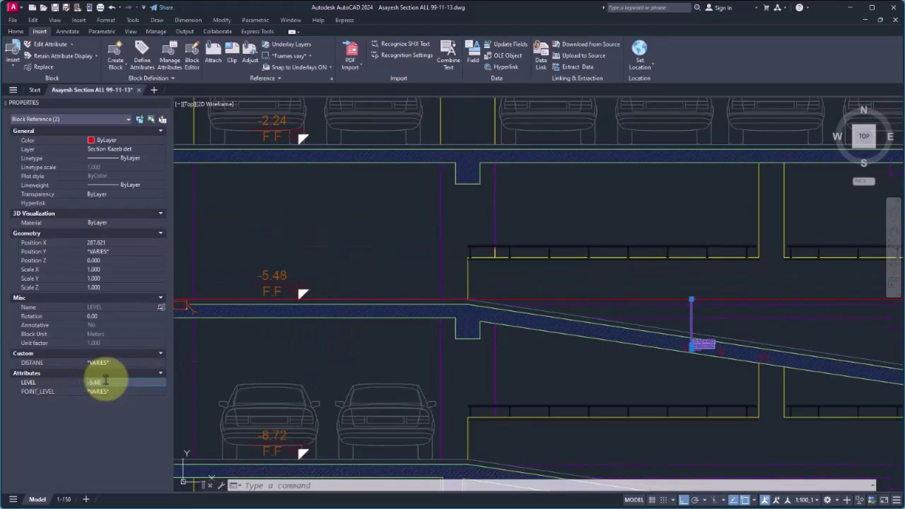
pyautogui.click(541, 352)
pyautogui.press('Escape')
pyautogui.scroll(3, 636, 330)
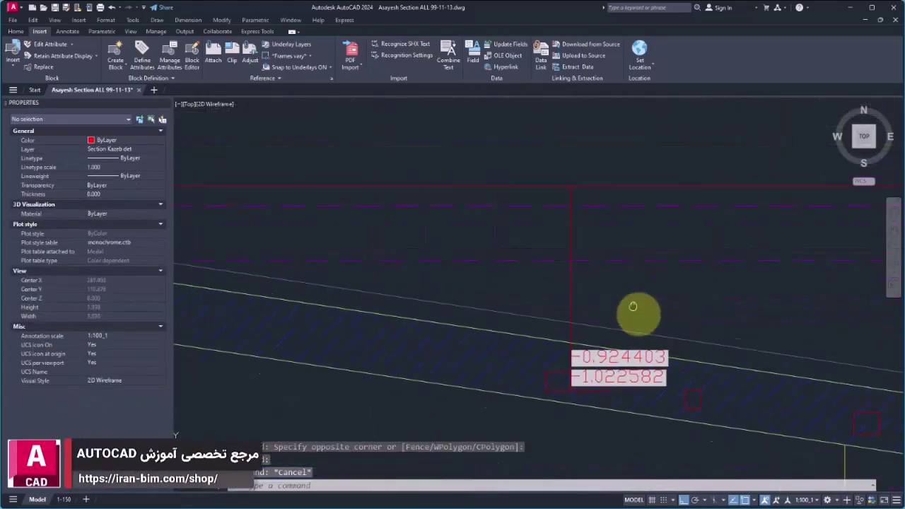
pyautogui.write('RE')
pyautogui.press('Return')
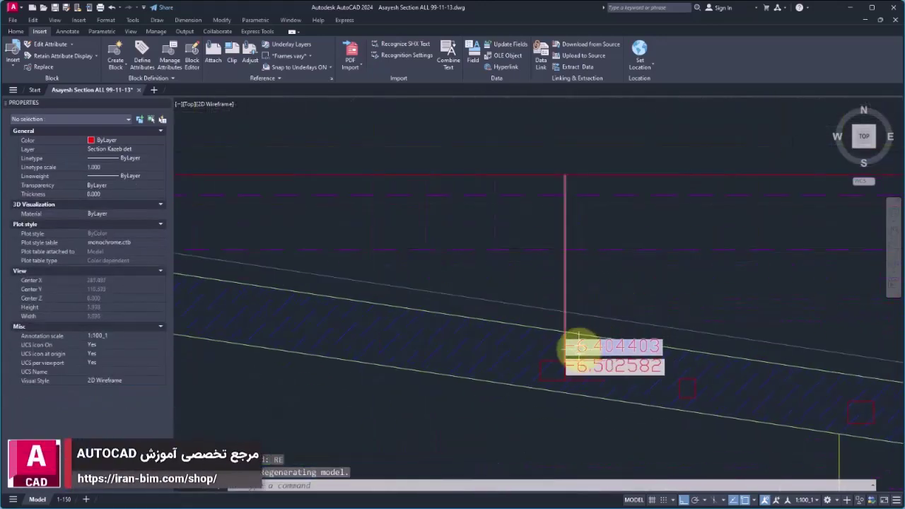
pyautogui.scroll(-3, 596, 345)
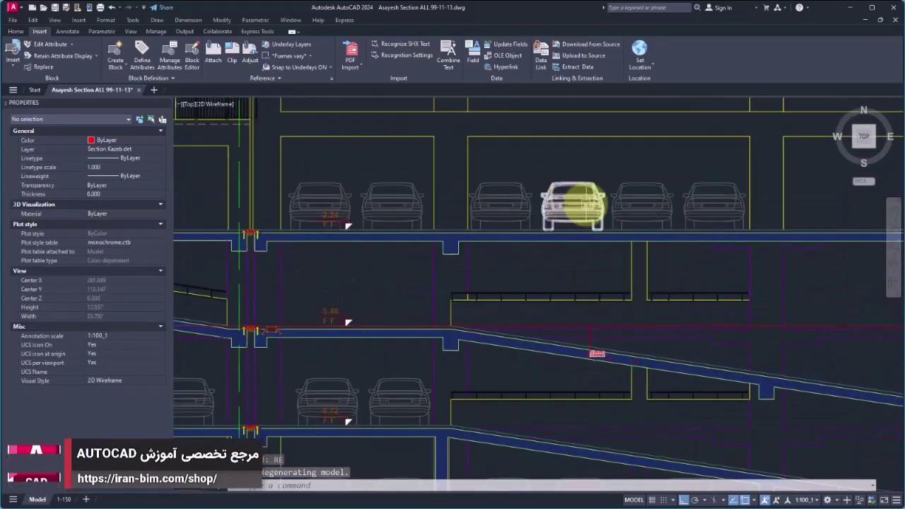
pyautogui.scroll(3, 569, 350)
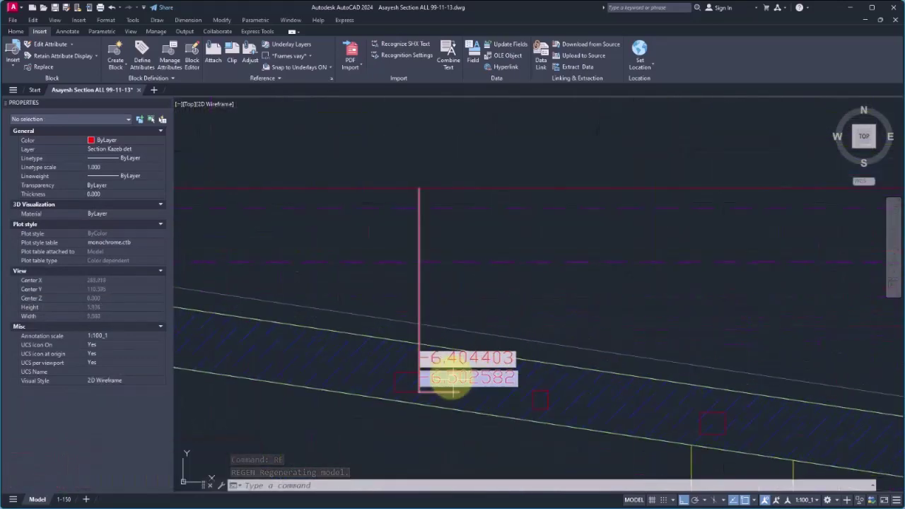
pyautogui.scroll(-5, 465, 367)
pyautogui.moveTo(478, 366); pyautogui.dragTo(491, 364, button='middle')
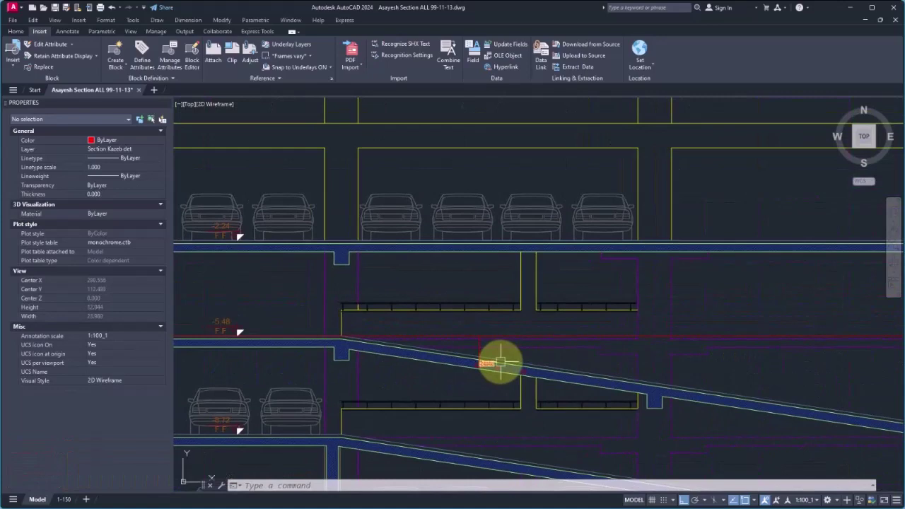
pyautogui.scroll(7, 488, 363)
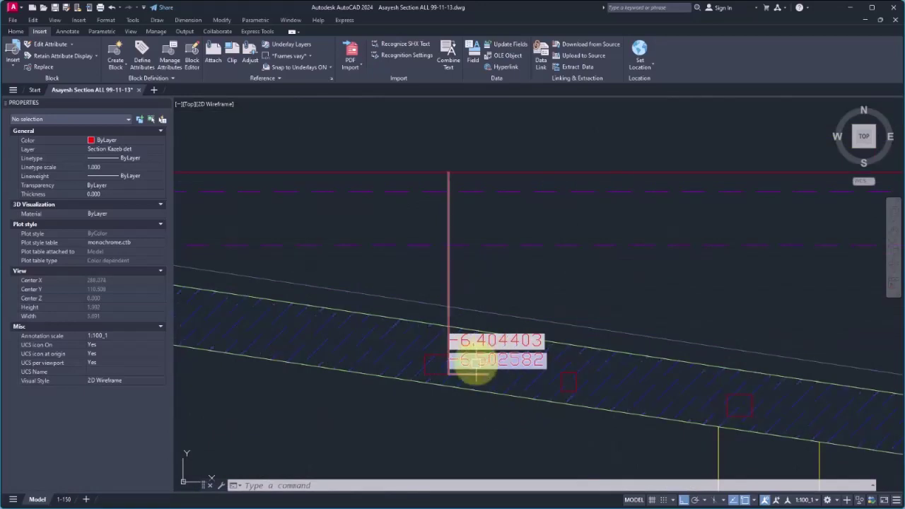
pyautogui.moveTo(508, 396)
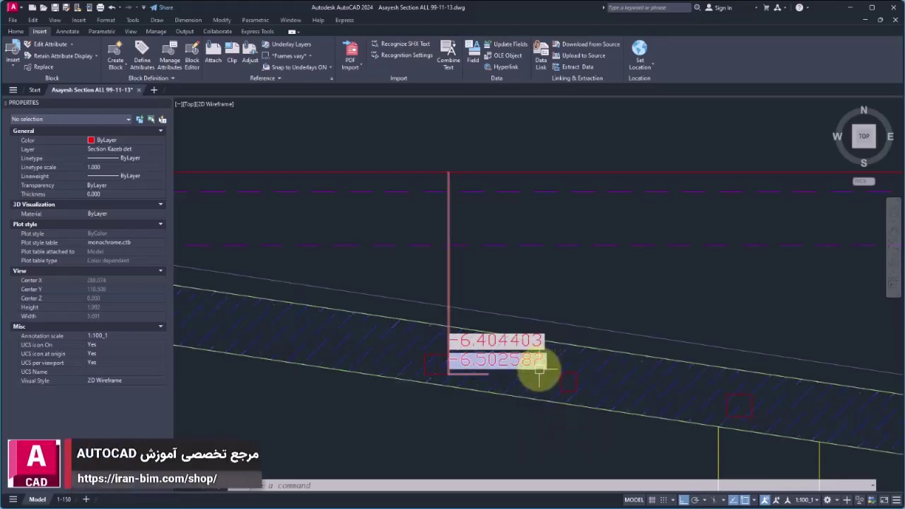
pyautogui.scroll(-4, 539, 370)
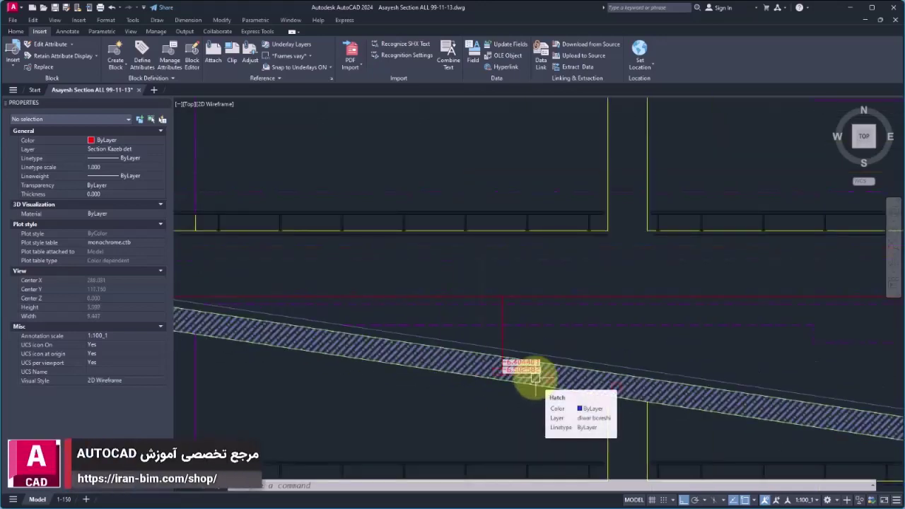